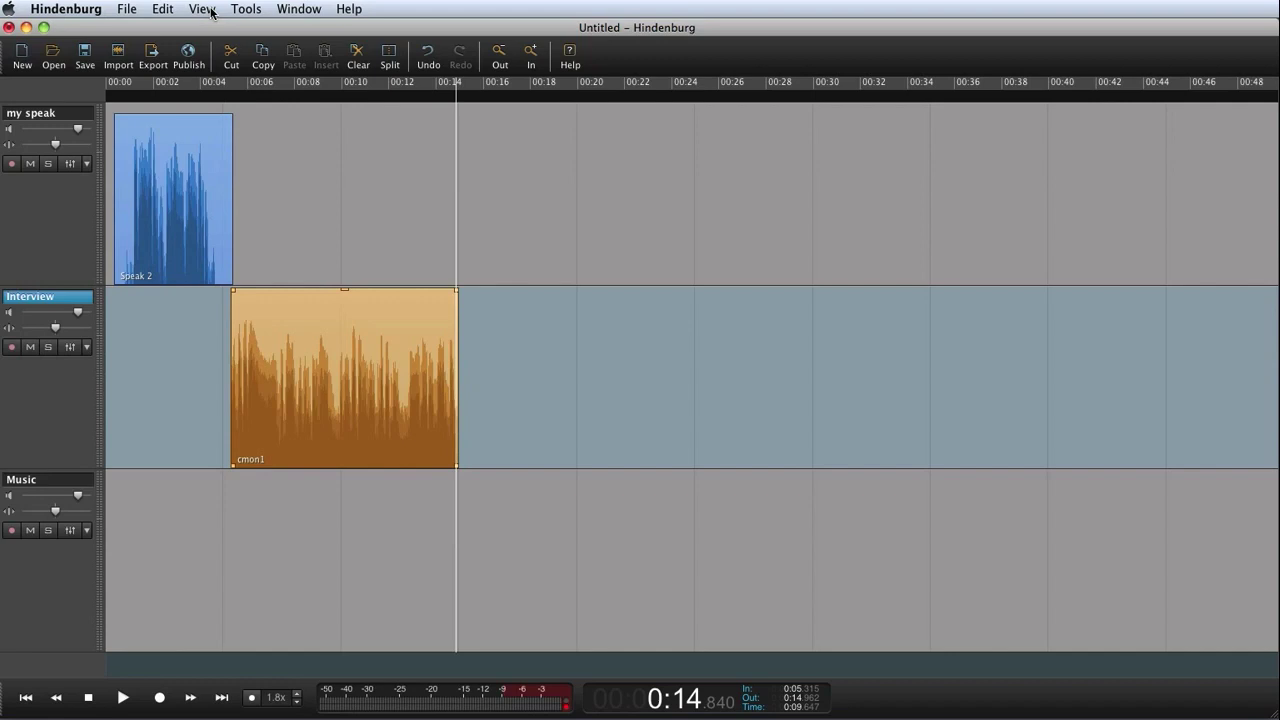
Show and widen the clipboard panel, then drag the cmon1 clip into Group 1
left_click(211, 13)
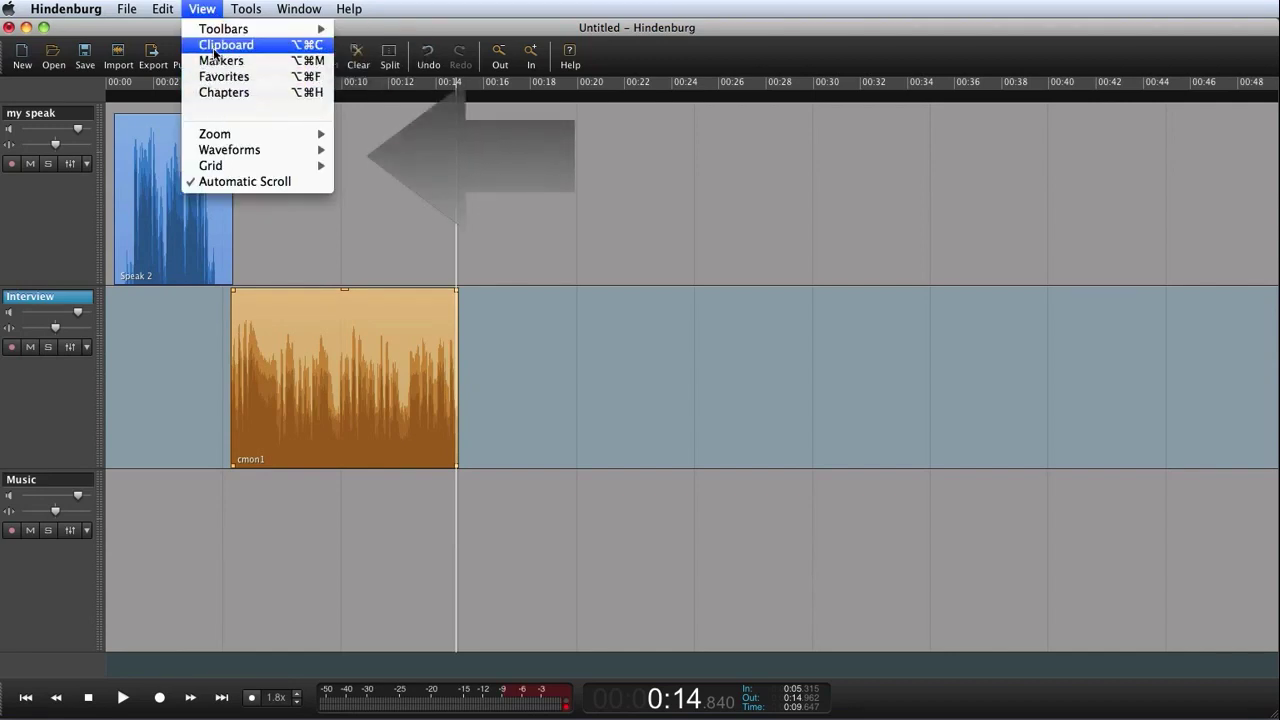
left_click(224, 46)
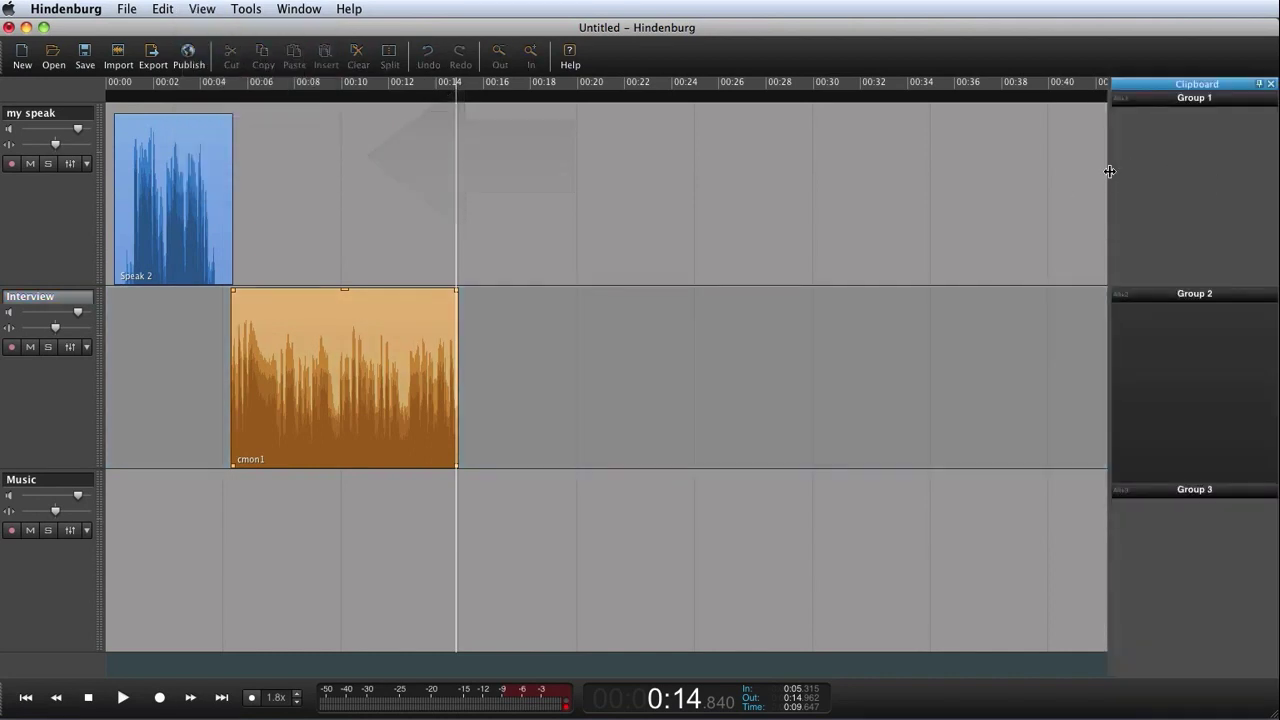
left_click_drag(1110, 171, 1085, 171)
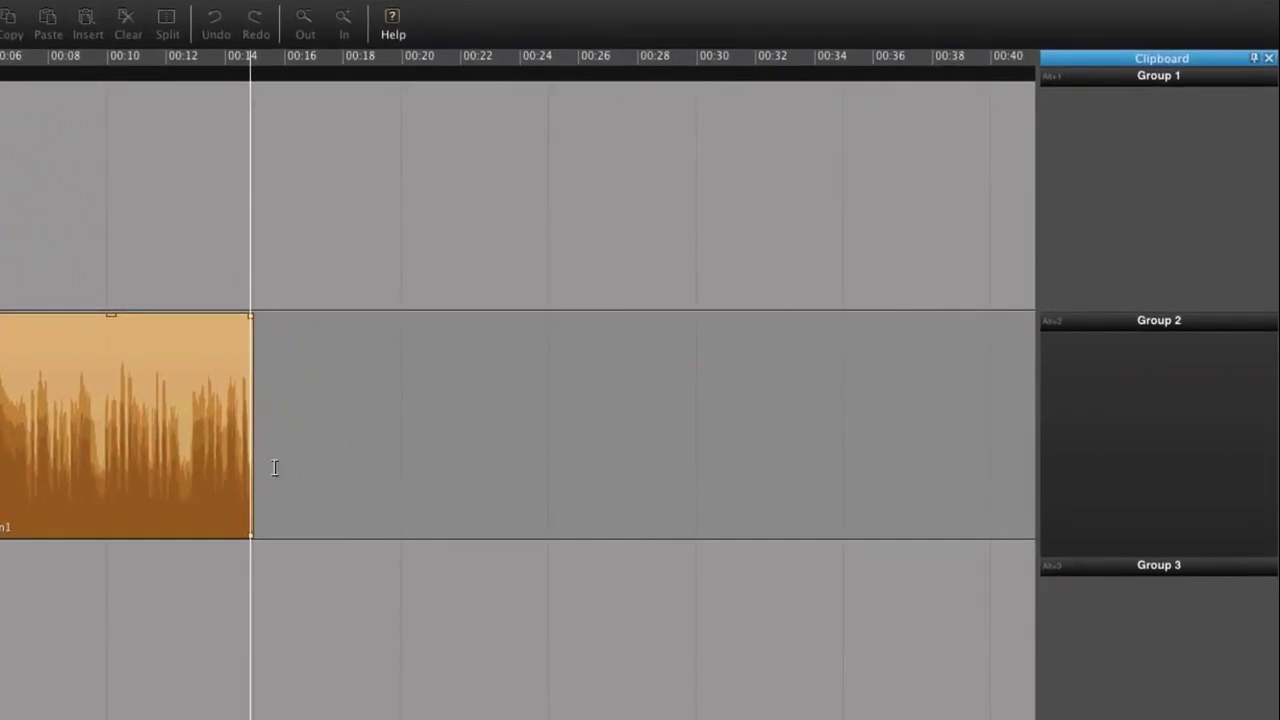
left_click(125, 413)
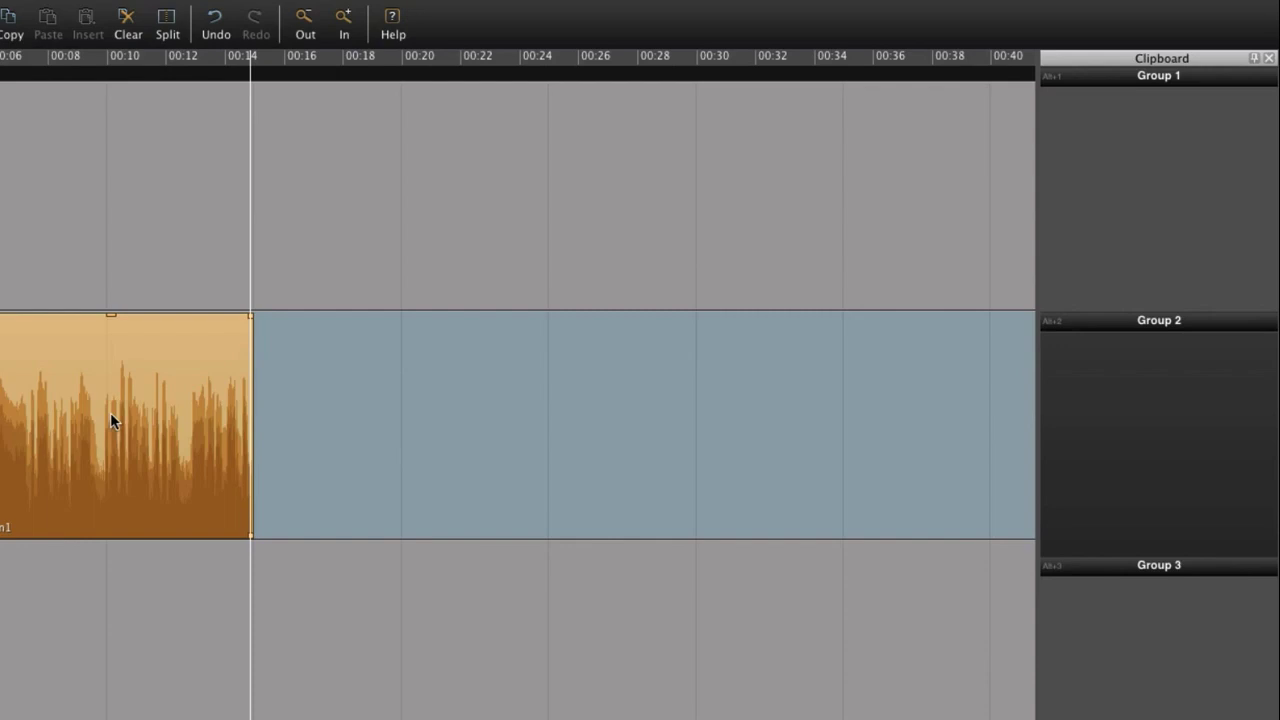
left_click_drag(109, 405, 1150, 203)
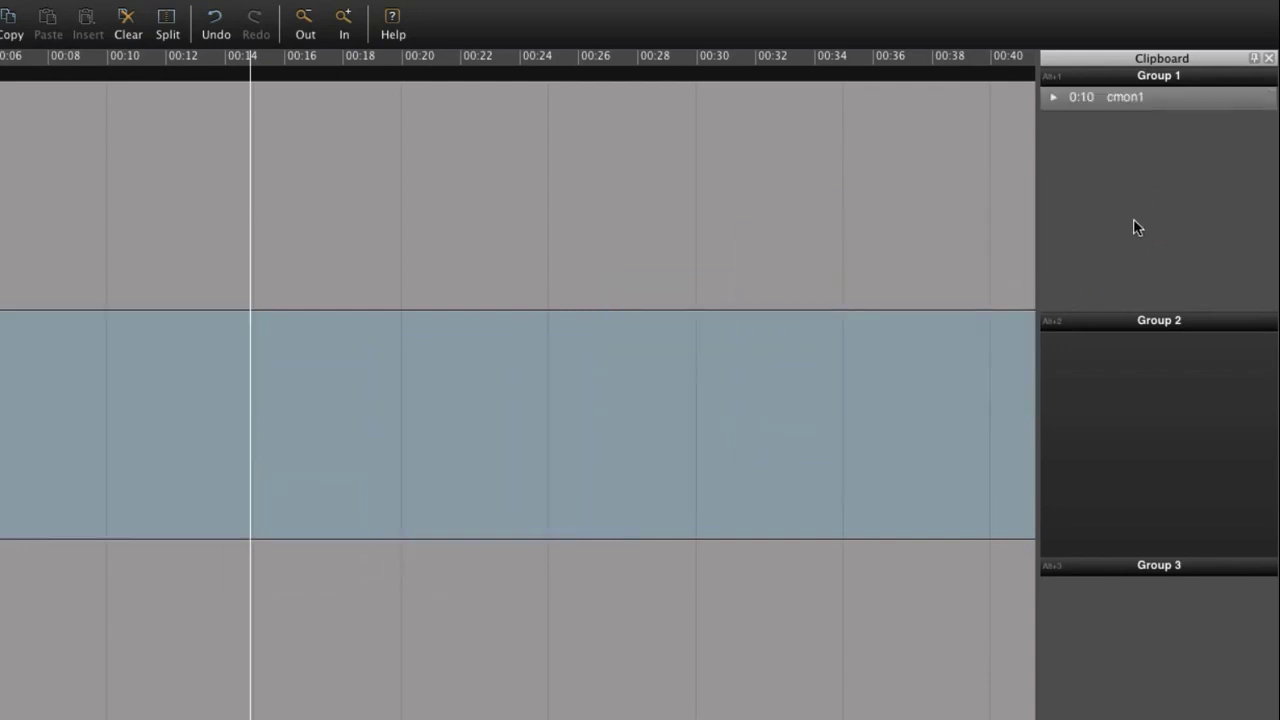
Rename the clipboard item to 'int 1' and drop it onto the my speak track
left_click(1126, 100)
left_click(1137, 100)
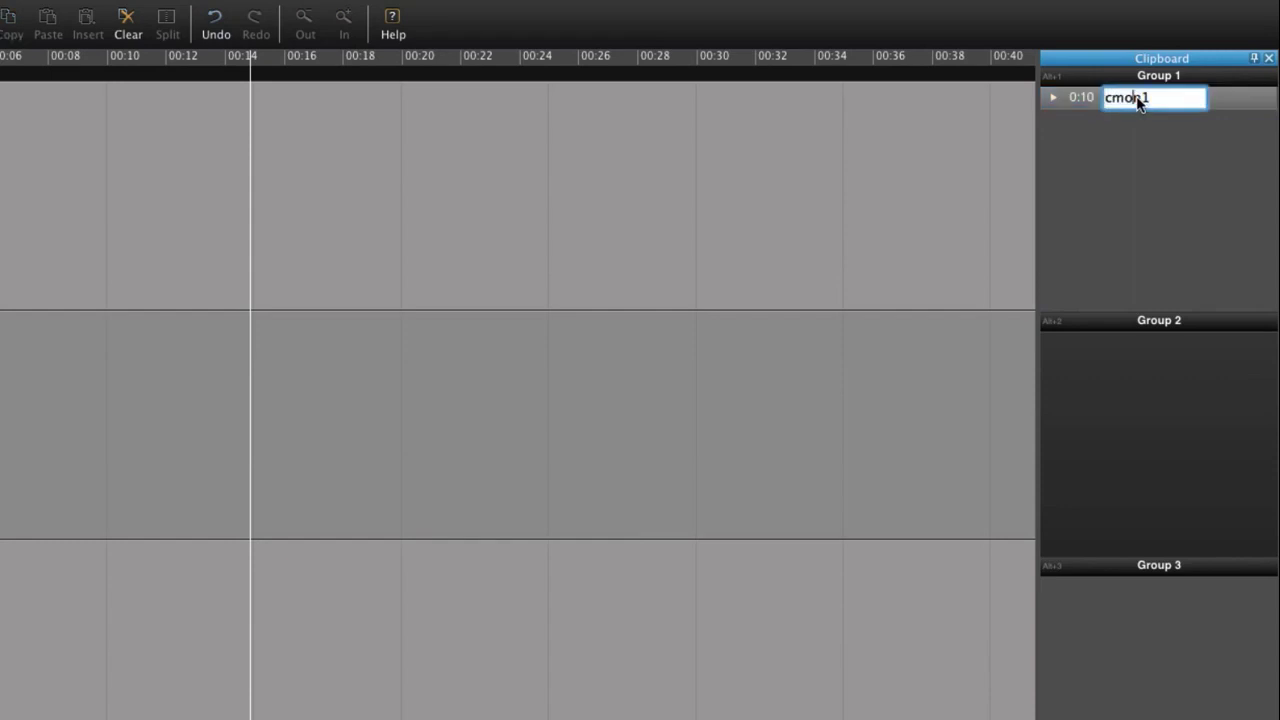
double_click(1121, 97)
key("BackSpace")
type("int 1")
key("Return")
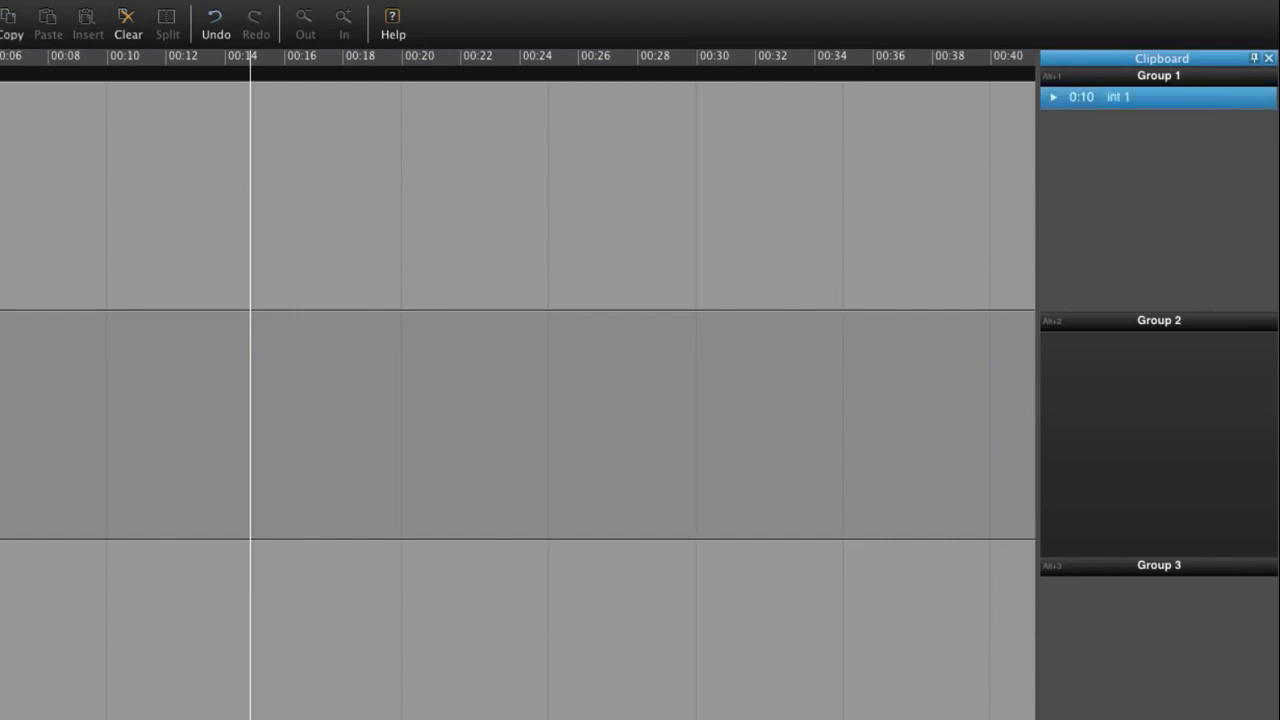
left_click_drag(1128, 99, 174, 199)
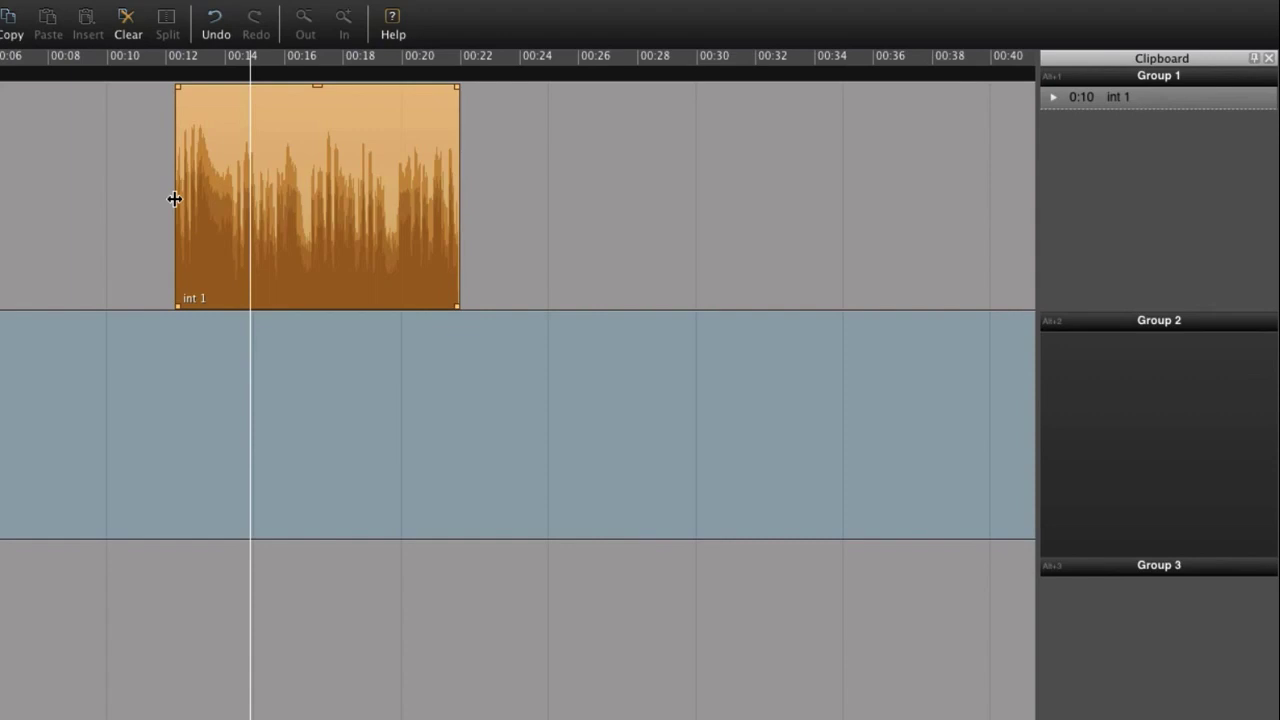
left_click(498, 241)
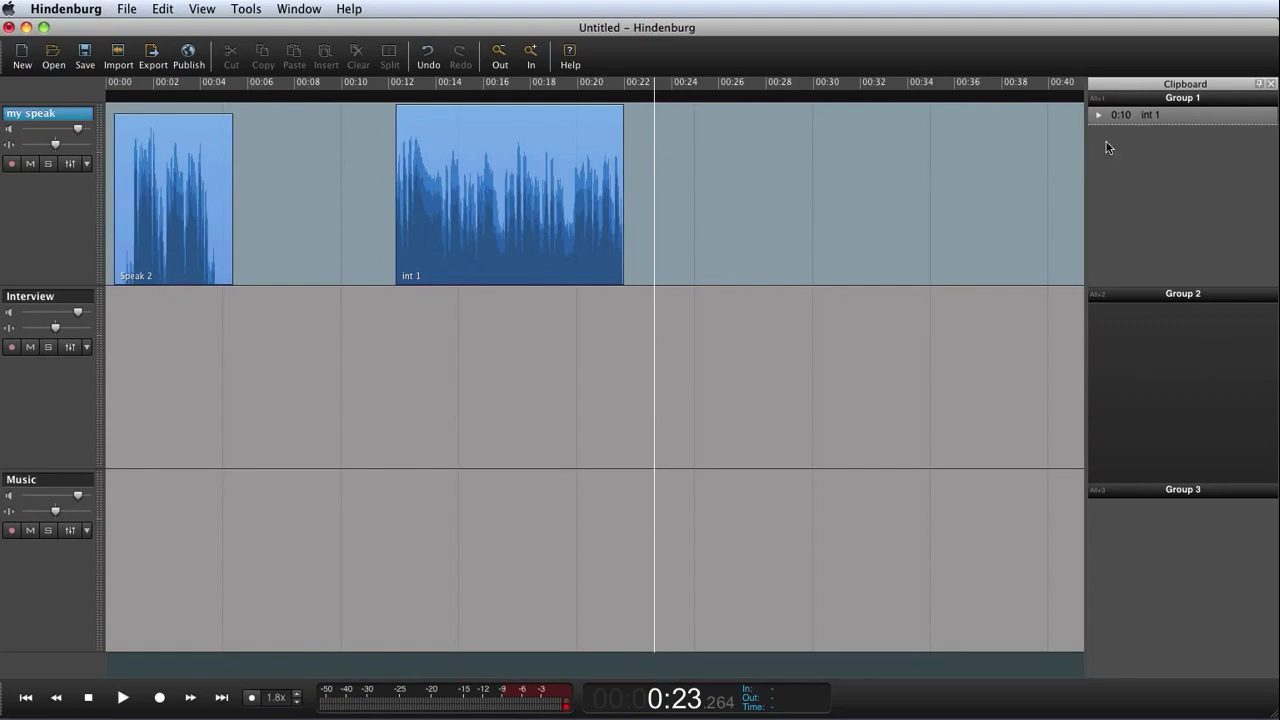
Show the Favorites window, drop cmon3 onto the Interview track near 00:20, and preview graham2
left_click(202, 9)
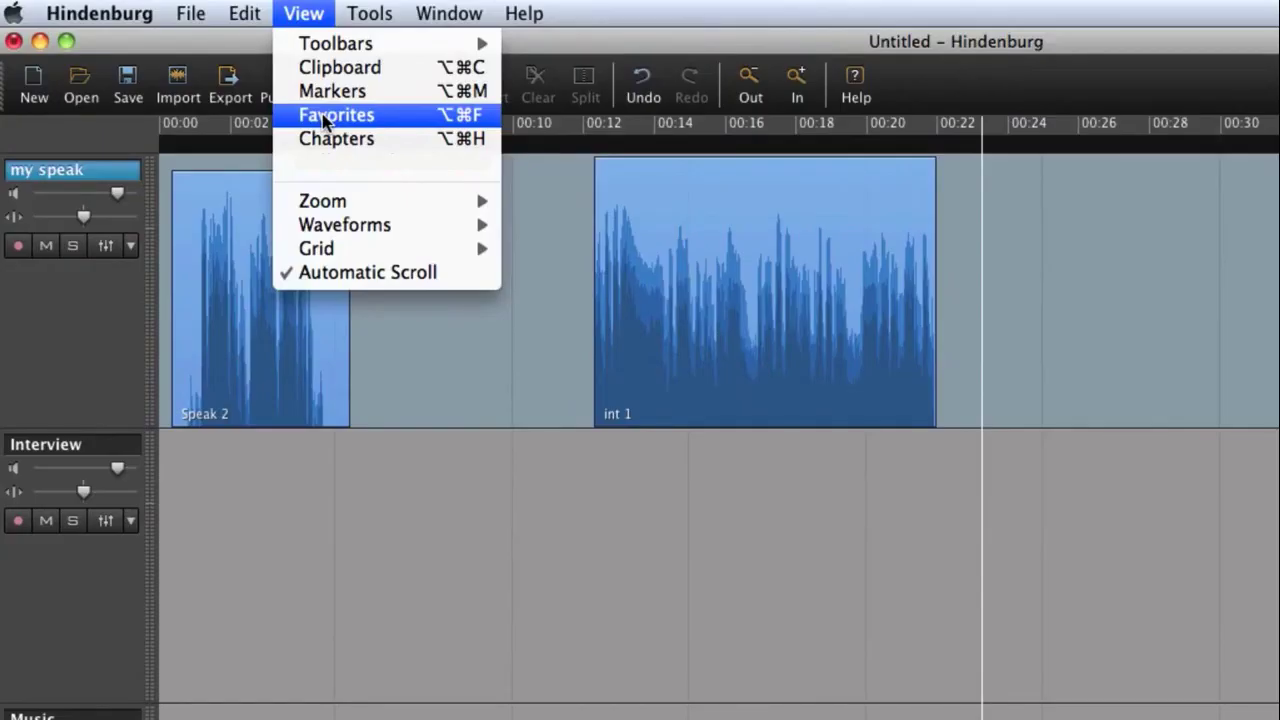
left_click(323, 117)
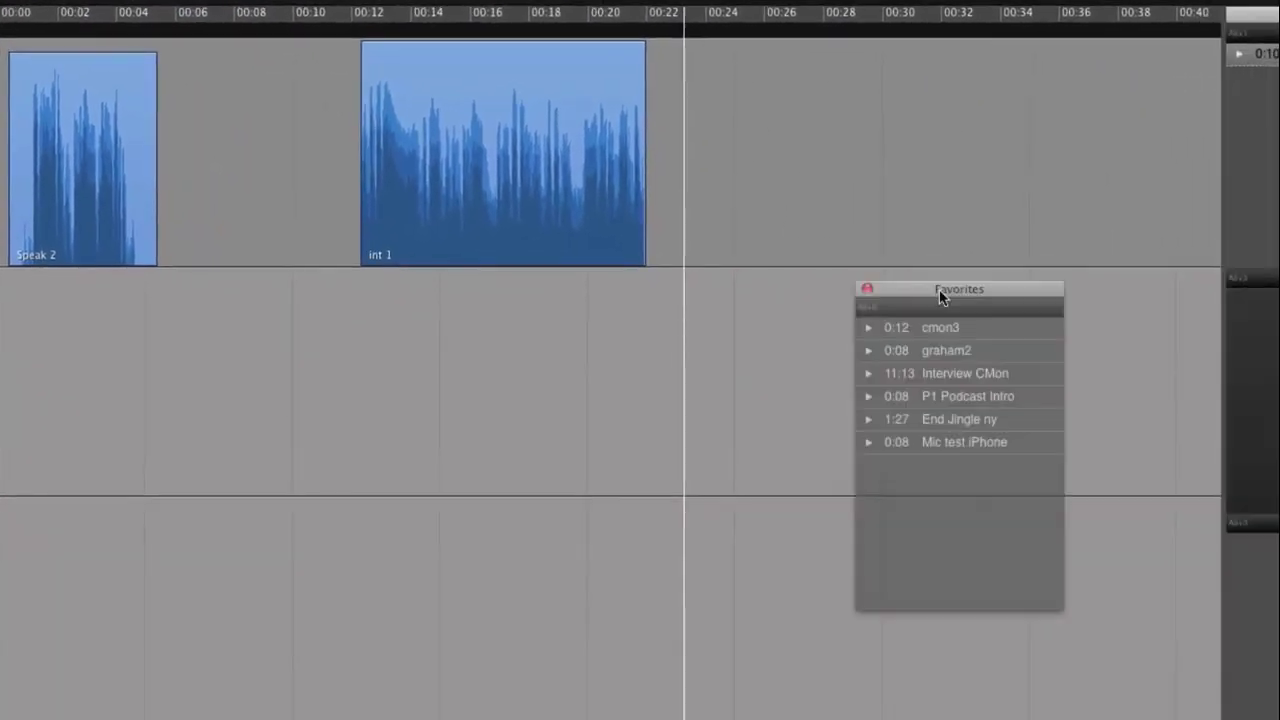
left_click_drag(940, 291, 923, 162)
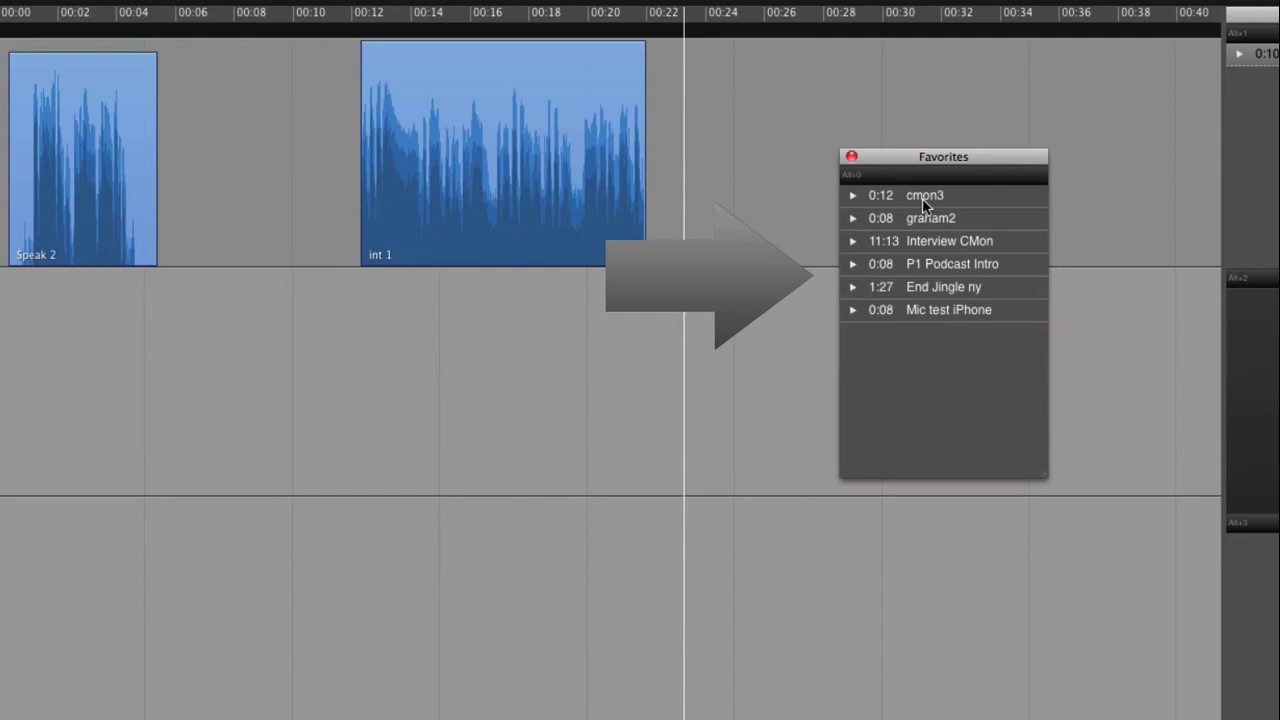
left_click_drag(935, 165, 1045, 150)
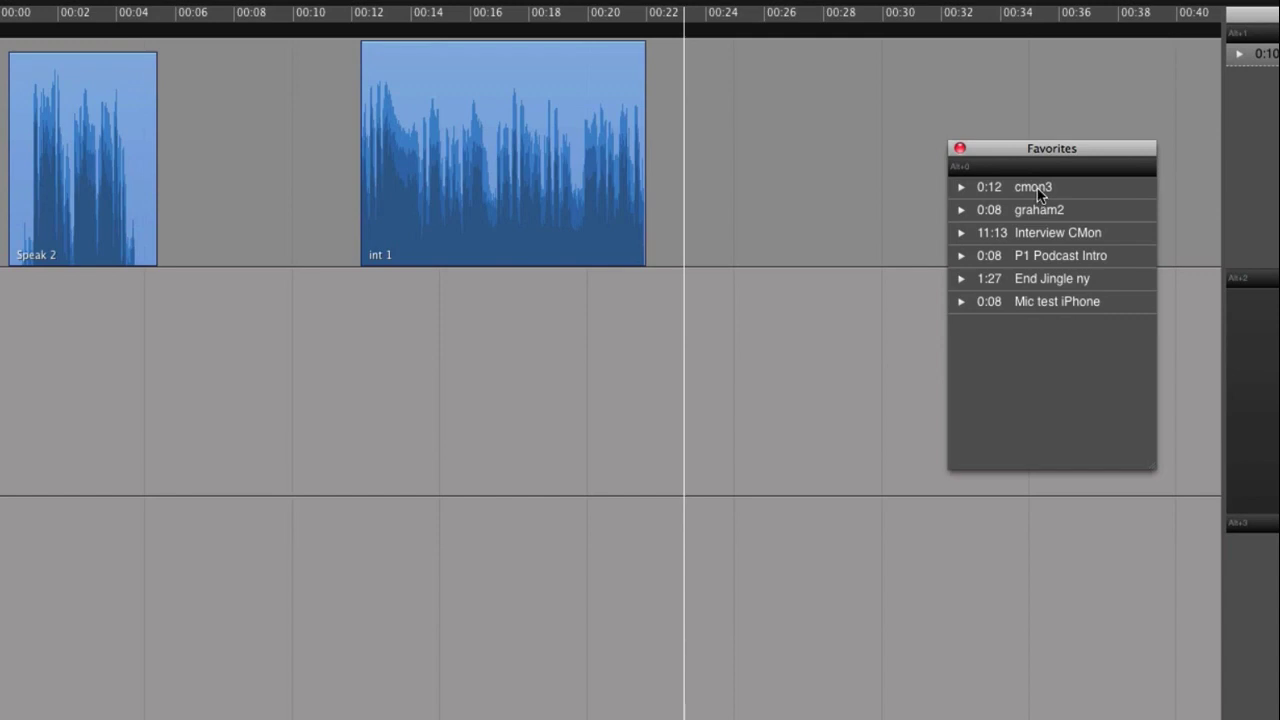
left_click_drag(1038, 195, 621, 381)
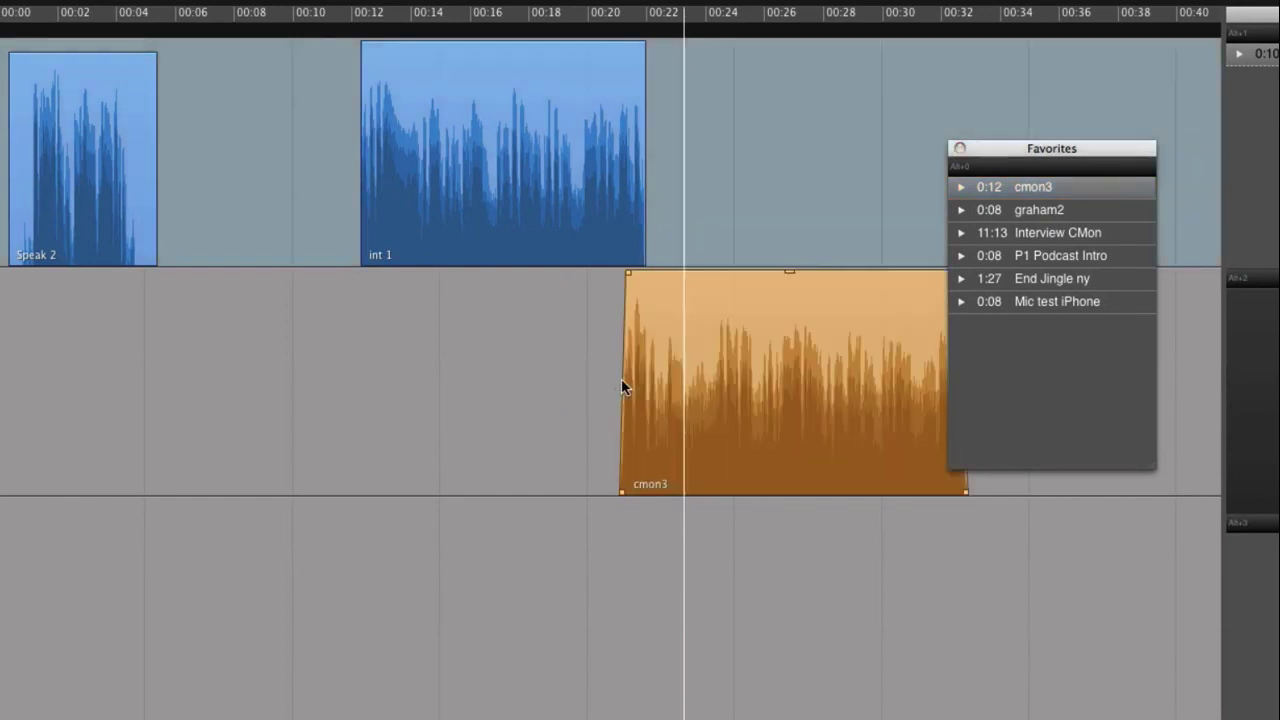
left_click(1036, 212)
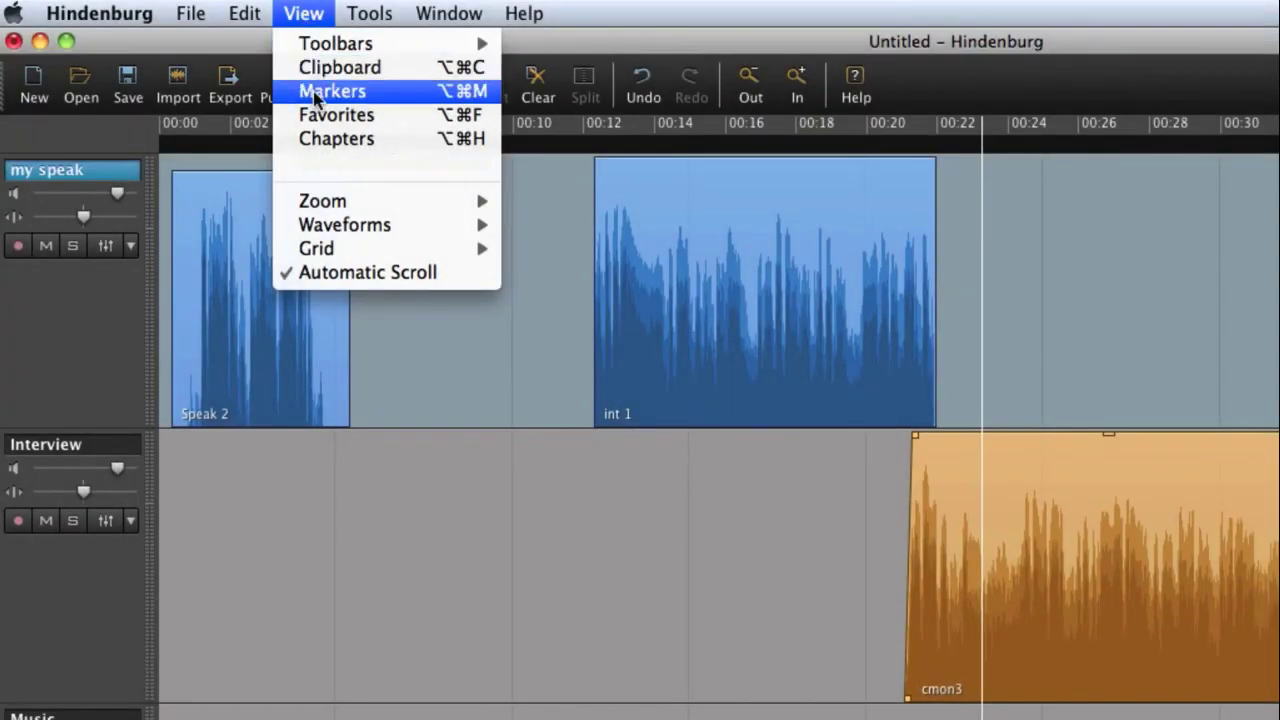
Float the Markers panel and add markers with M at 0:09, 0:22 and 0:29
left_click(316, 92)
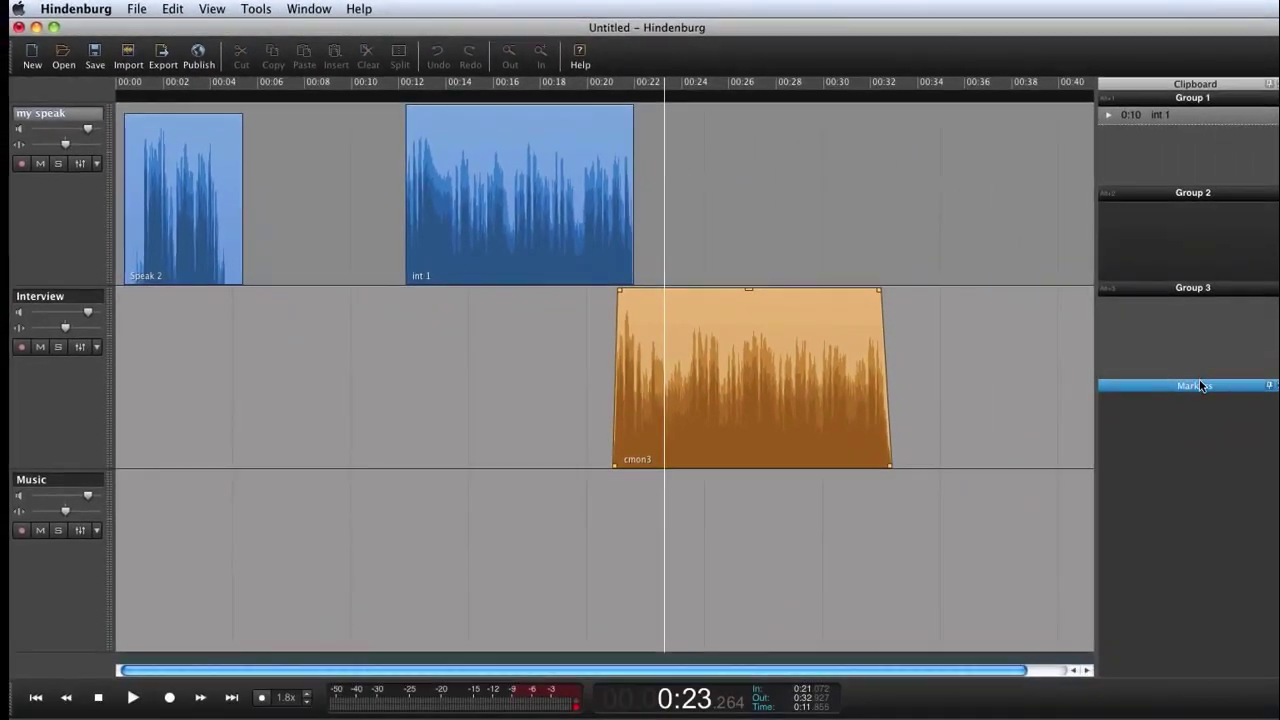
left_click_drag(1201, 386, 1017, 197)
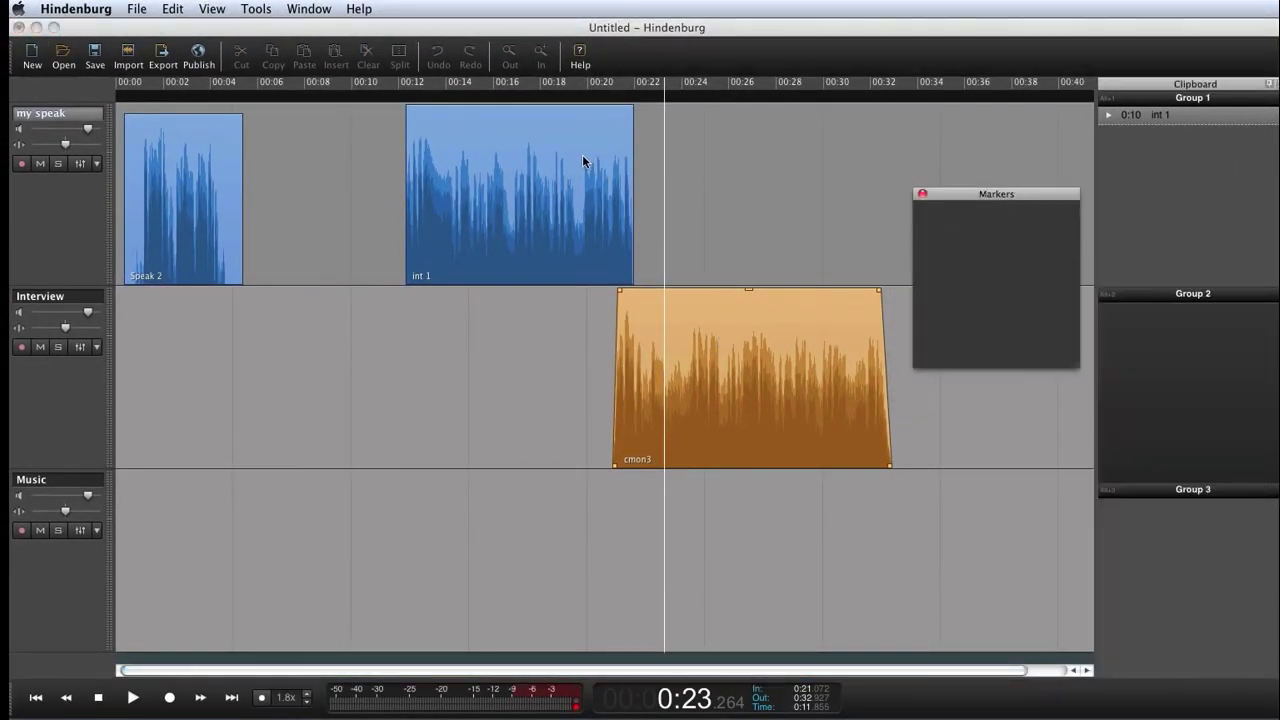
left_click(359, 205)
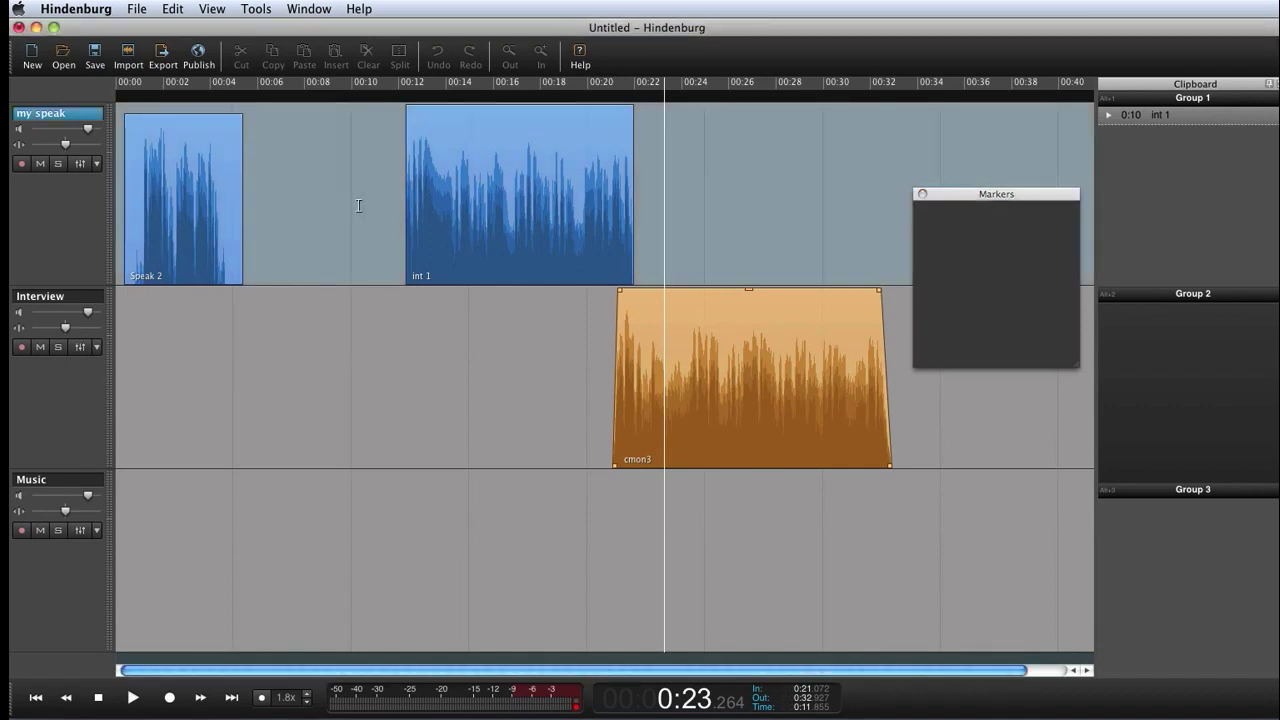
left_click(339, 207)
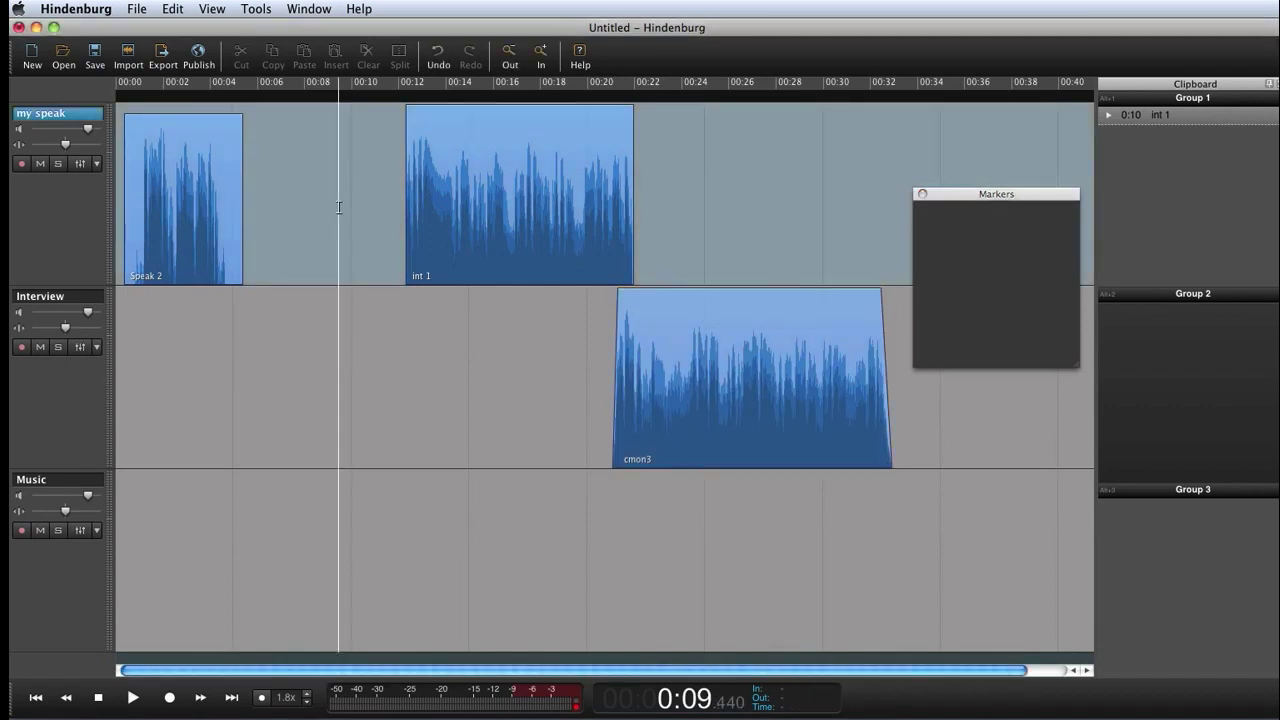
key("m")
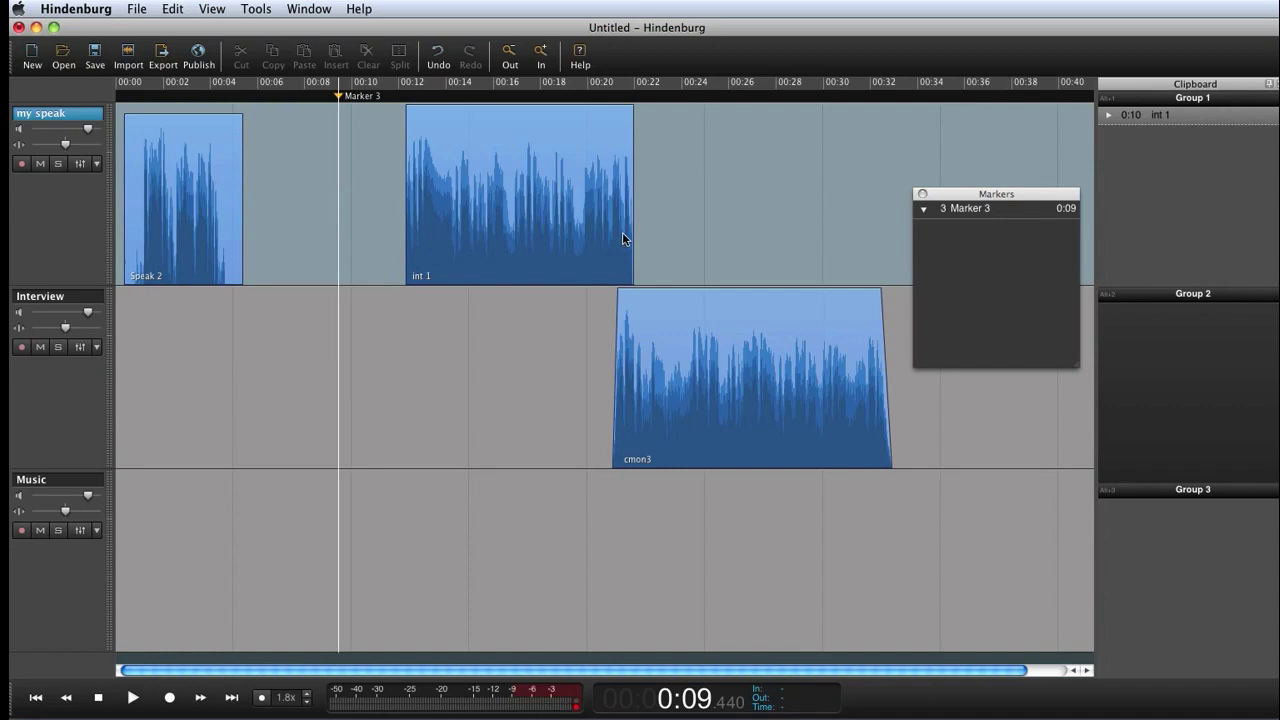
left_click(648, 221)
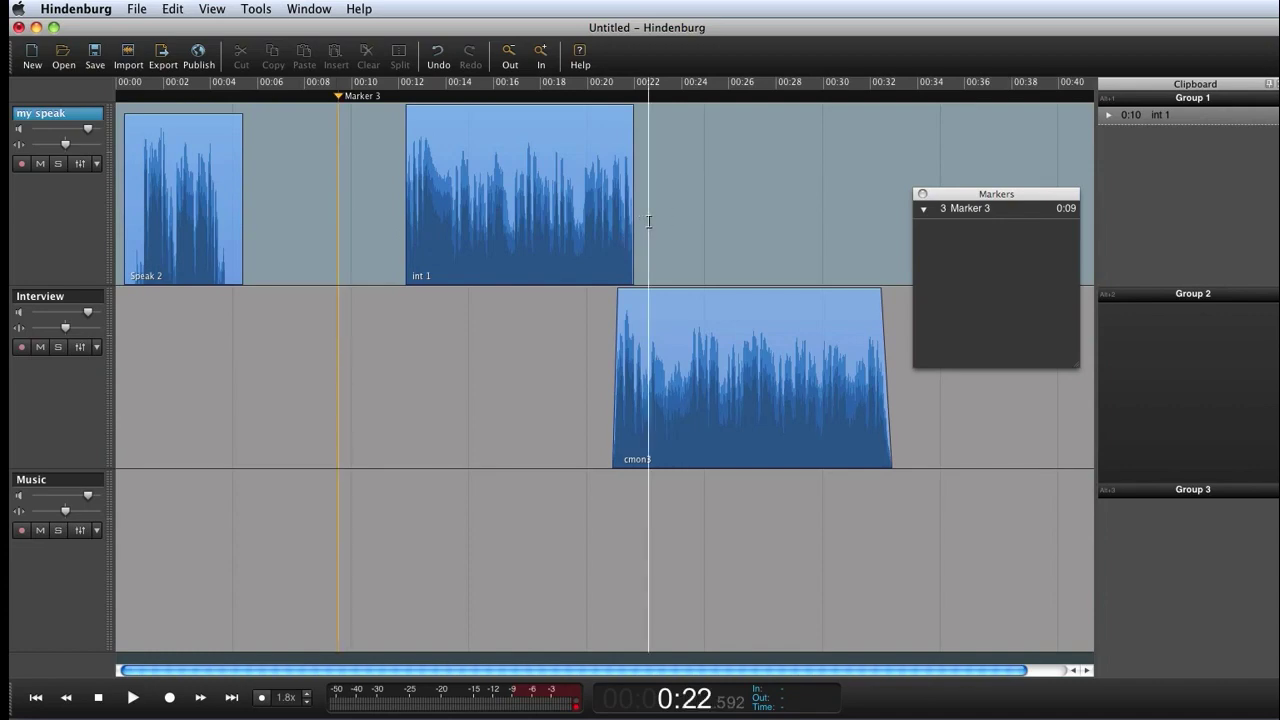
key("m")
left_click(816, 218)
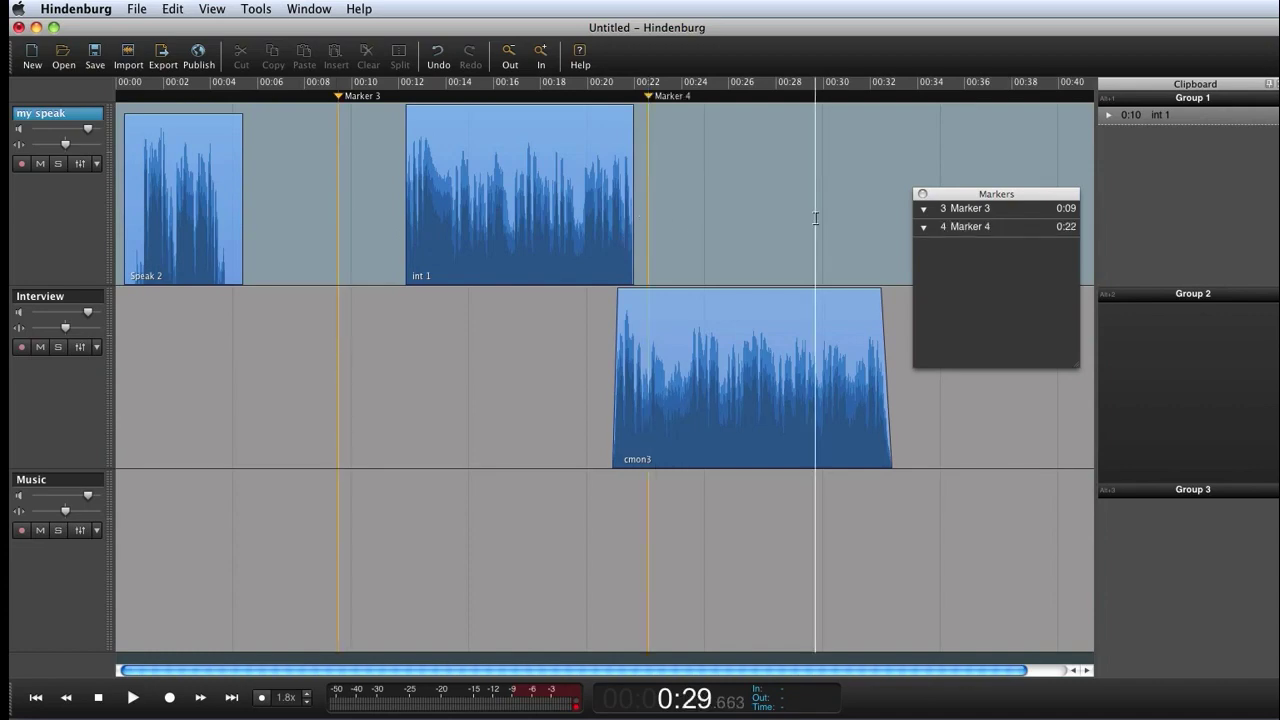
key("m")
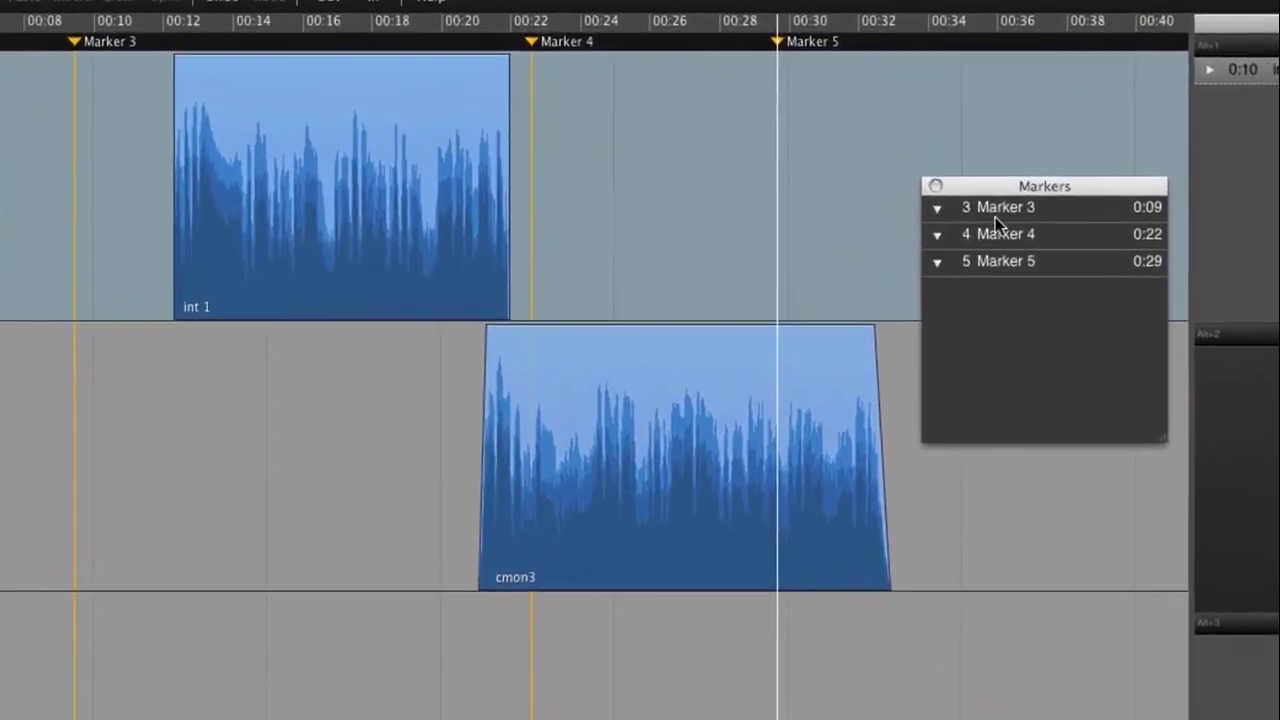
left_click(1012, 208)
Rename Marker 3 to 'begin' from its context menu, then start renaming Marker 4
right_click(1010, 207)
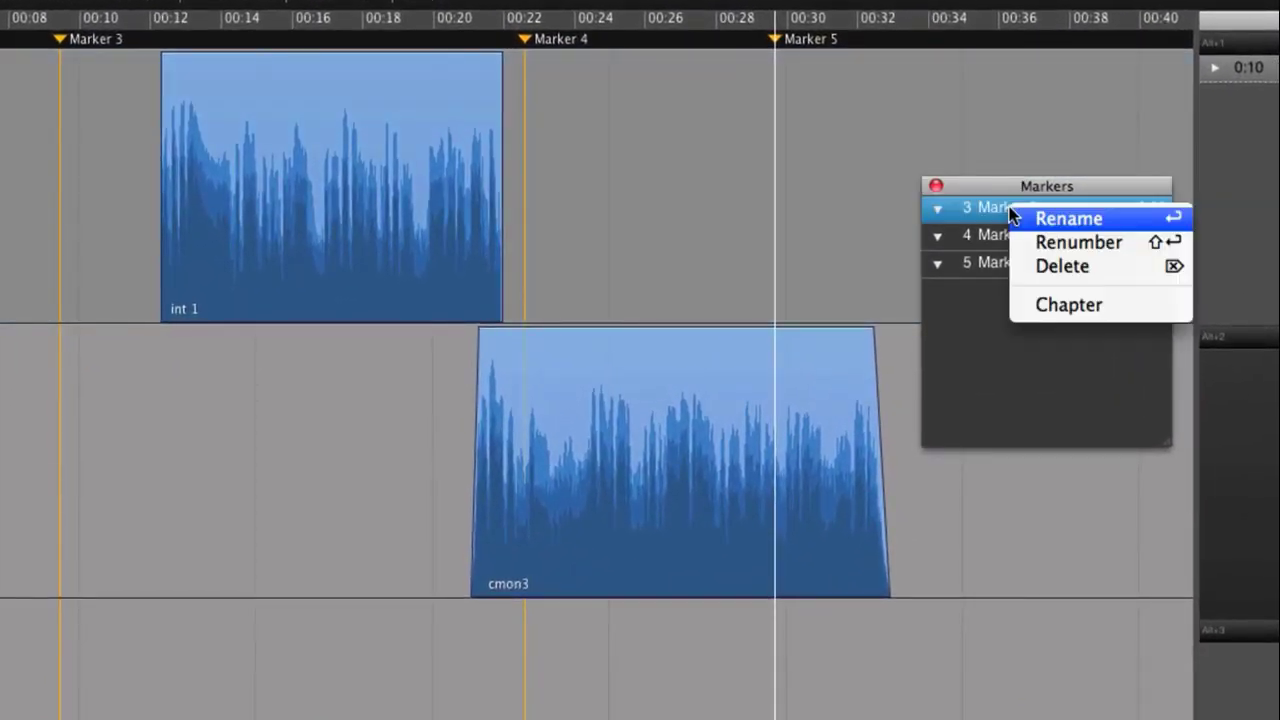
left_click(1041, 220)
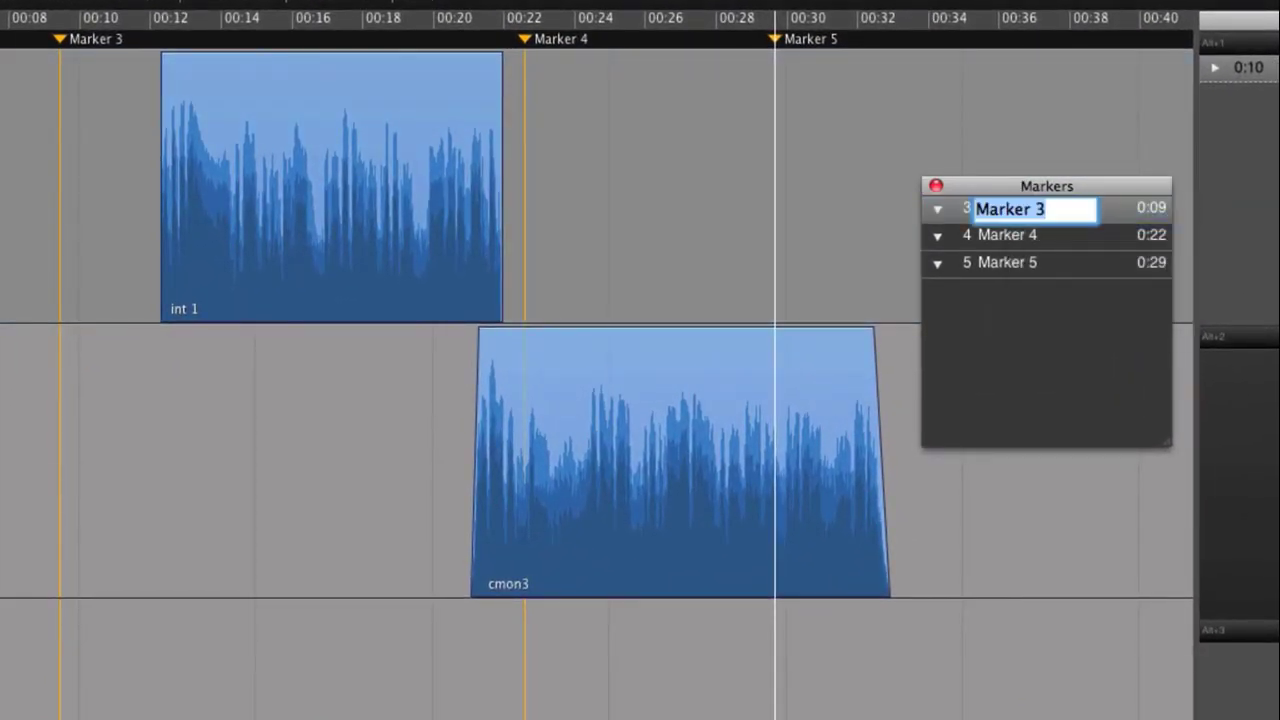
type("begin")
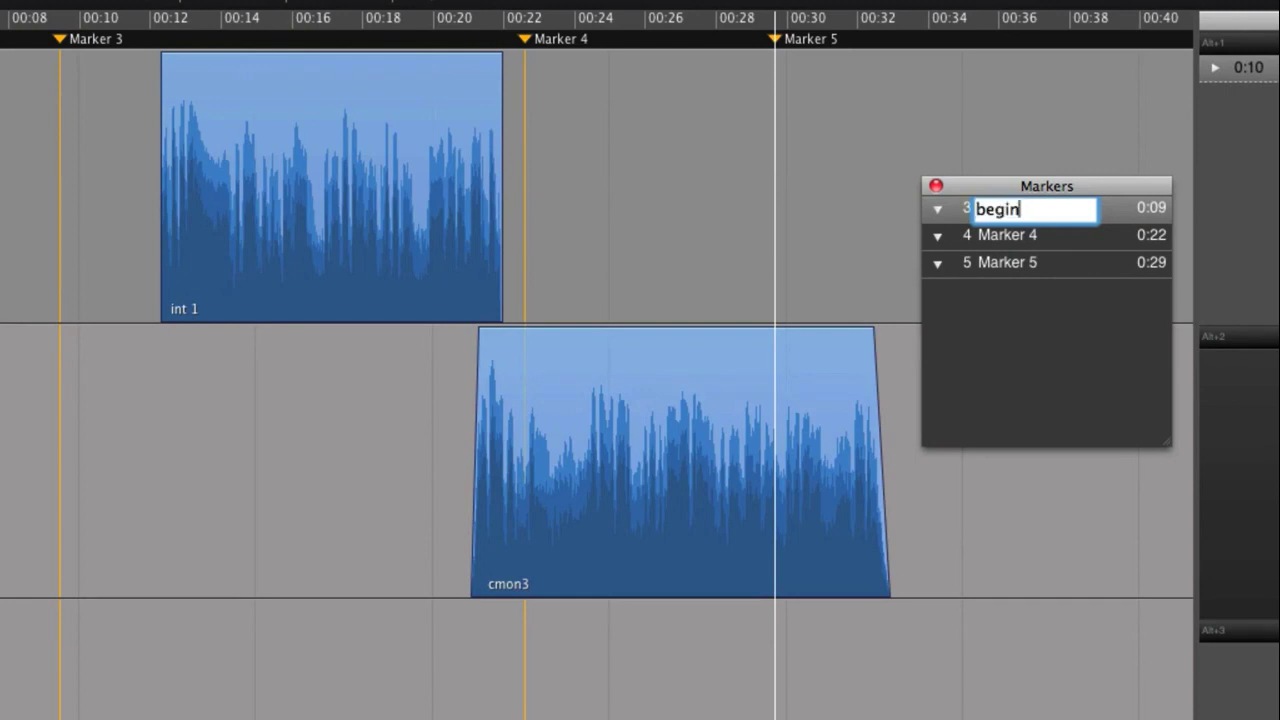
key("Return")
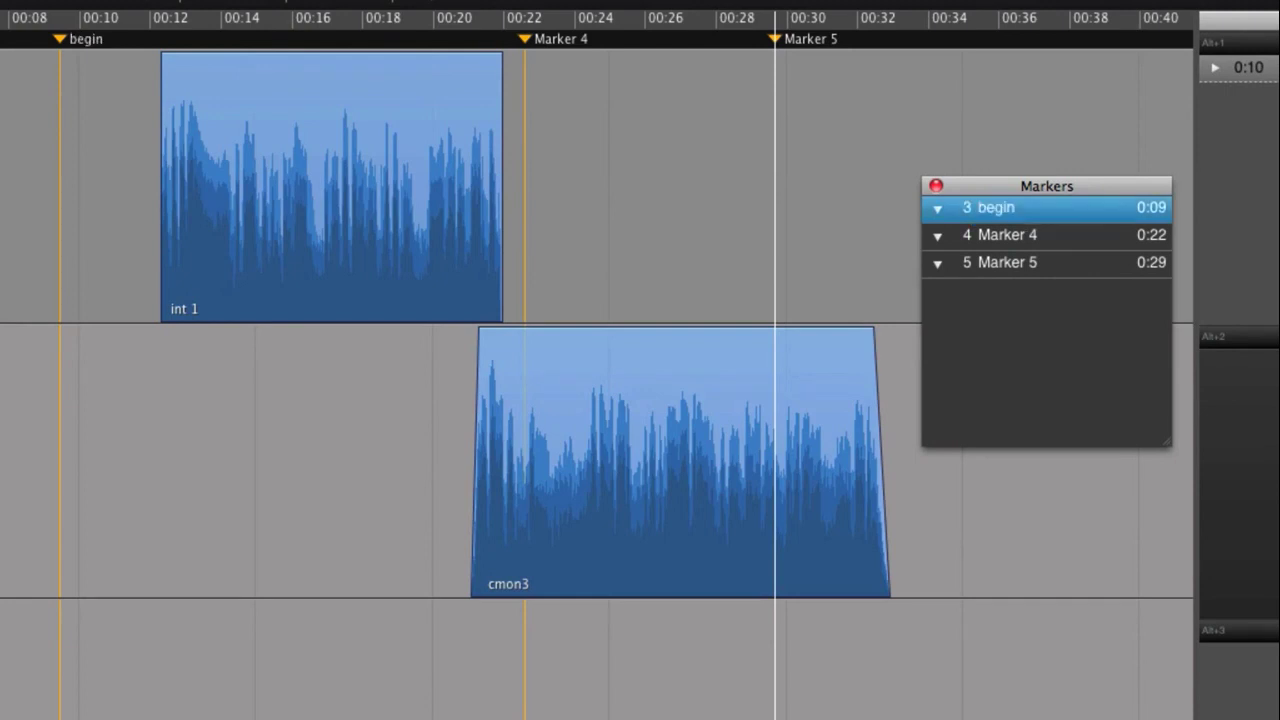
left_click(1039, 239)
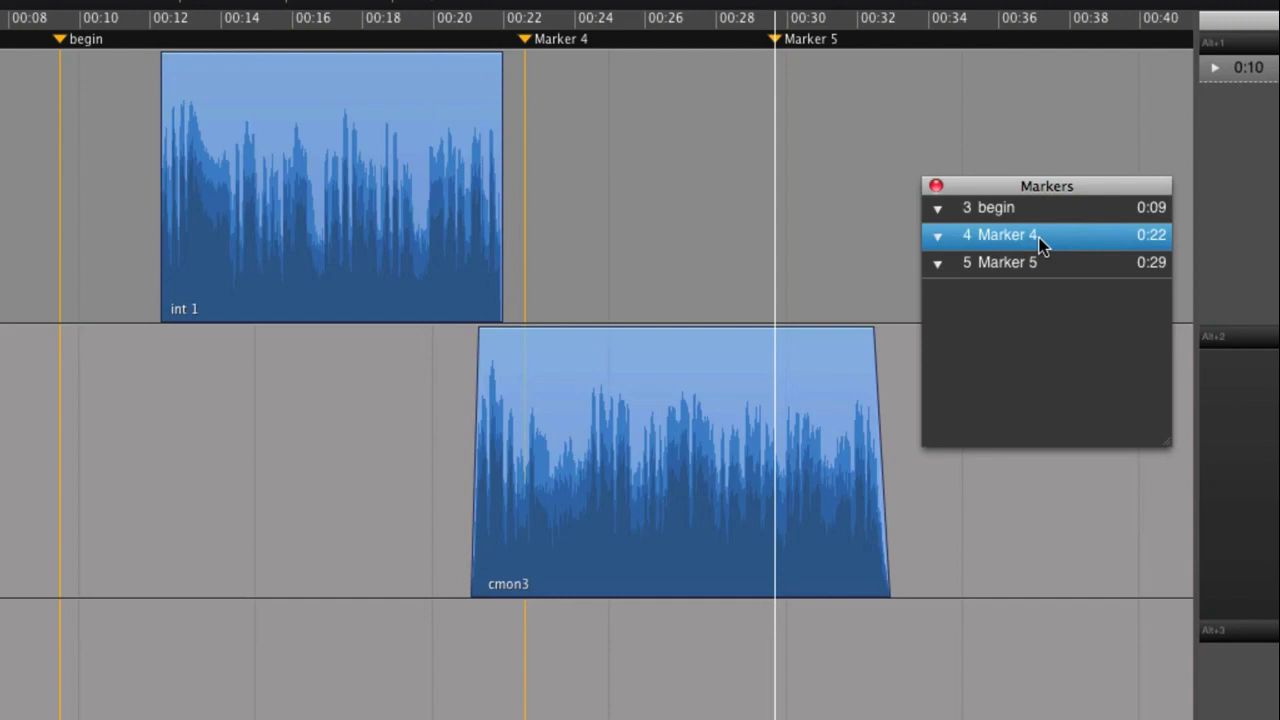
right_click(1040, 245)
left_click(1060, 252)
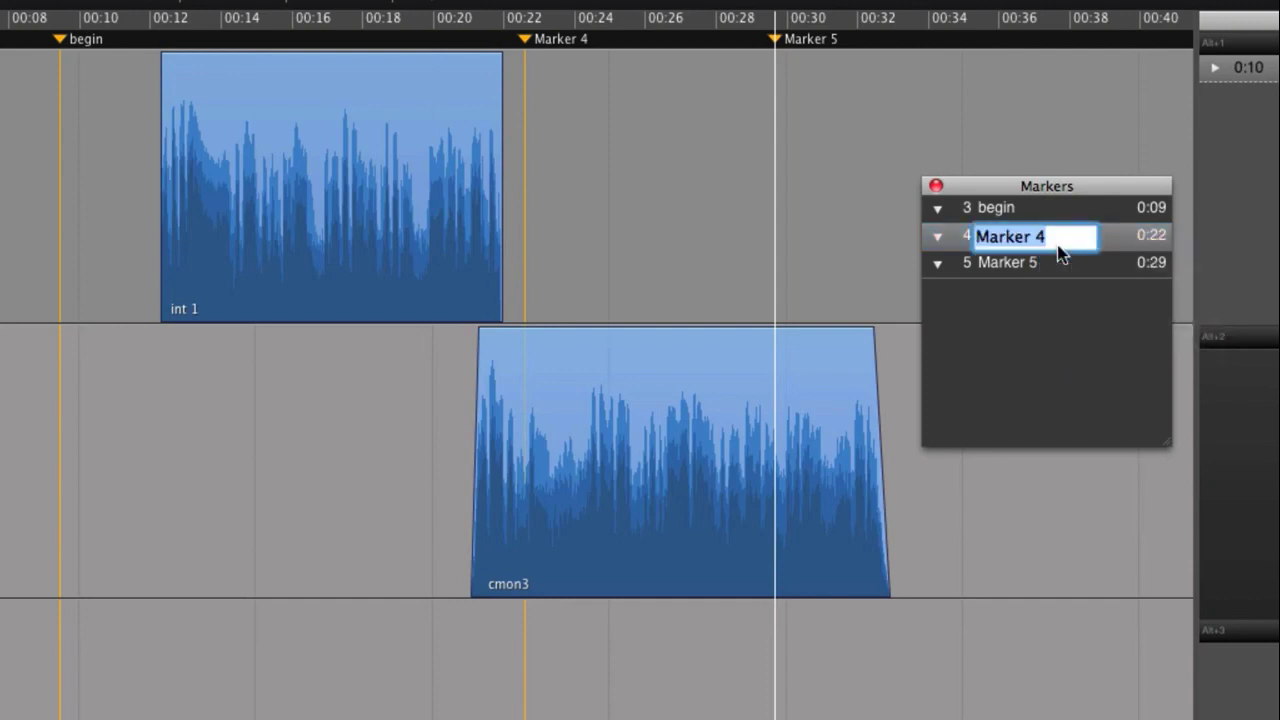
Name Marker 4 'mid', dock the Markers list beside the clipboard, and lower its divider
type("mid")
key("Return")
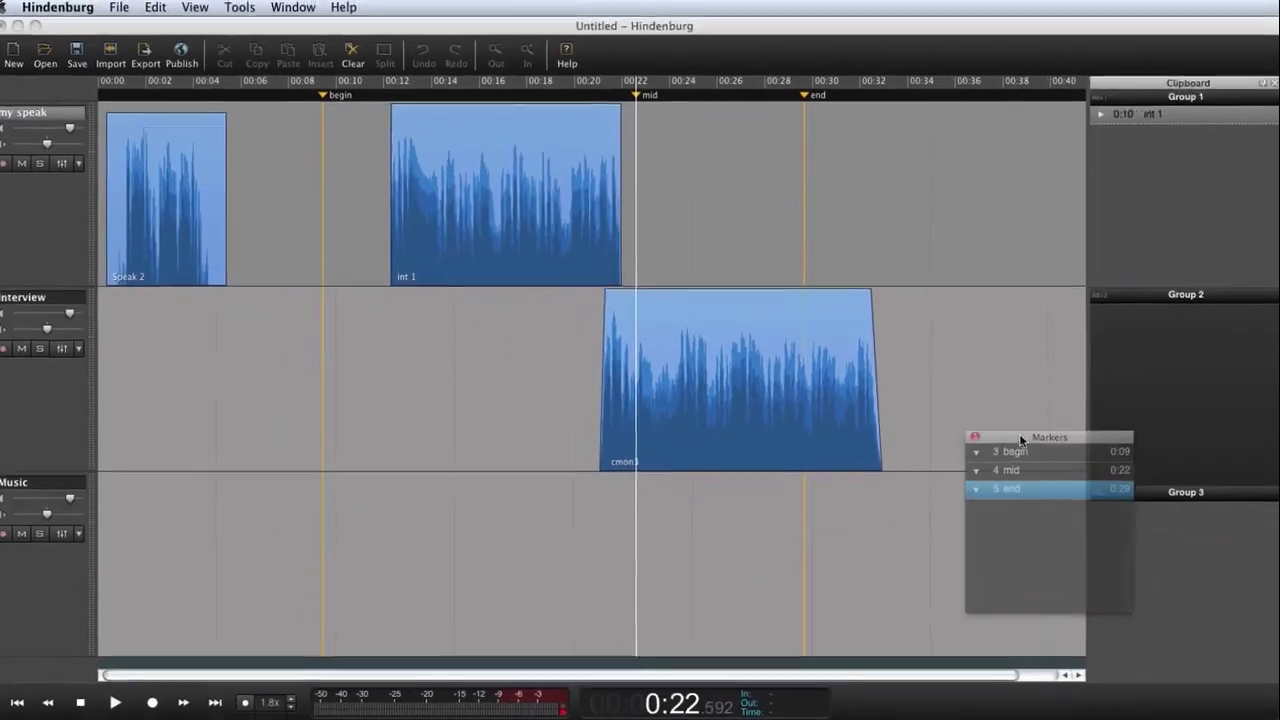
left_click_drag(1021, 440, 1166, 486)
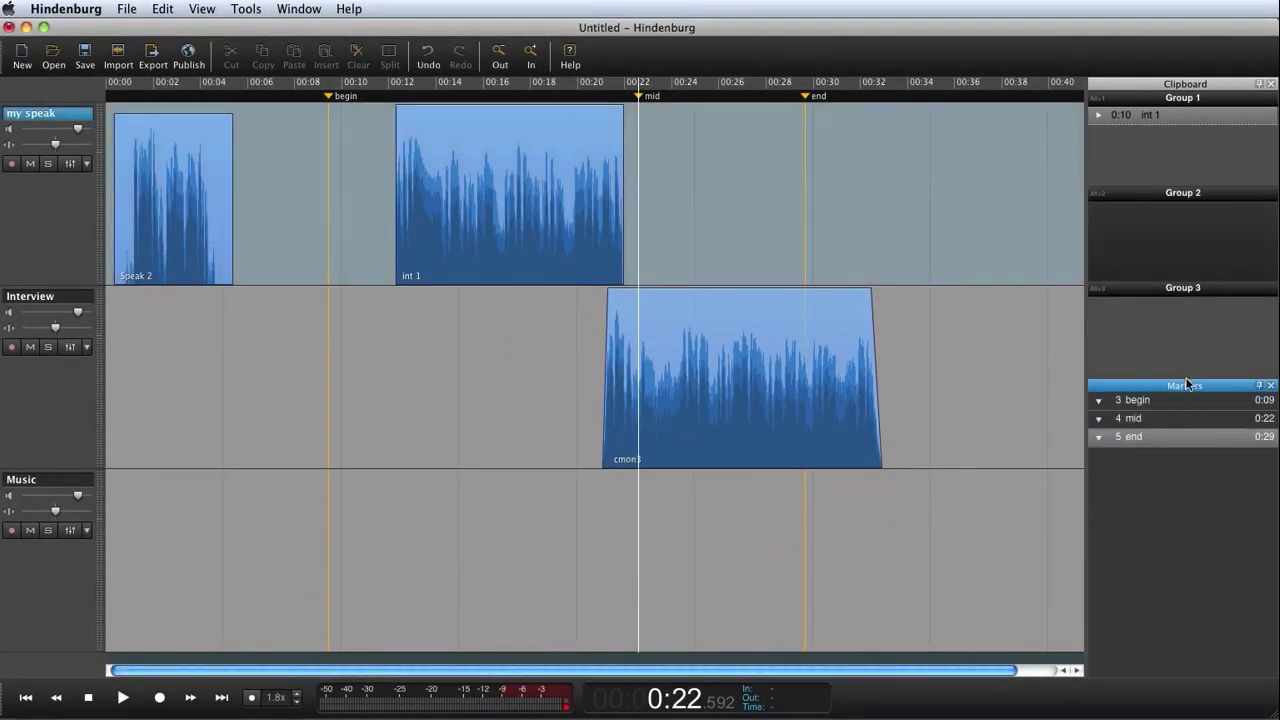
left_click_drag(1186, 382, 1183, 537)
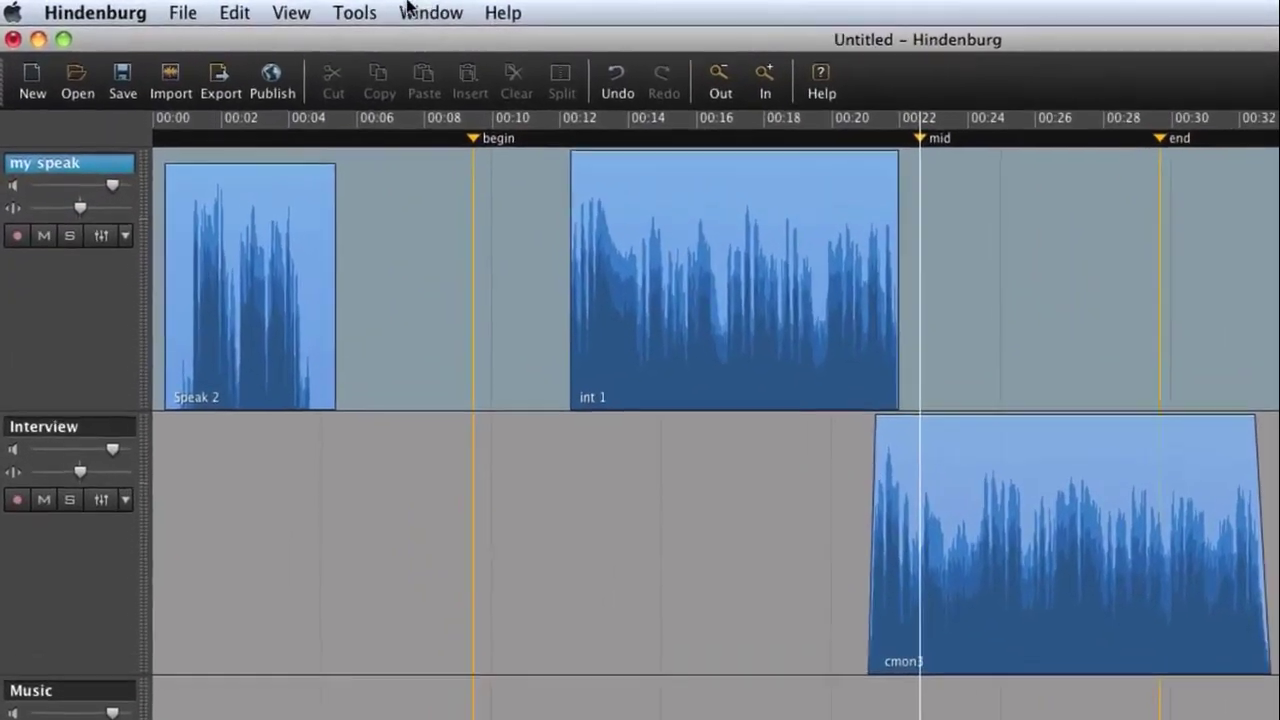
Show the Chapters panel and select the Marker 6 chapter at 0:12
left_click(291, 12)
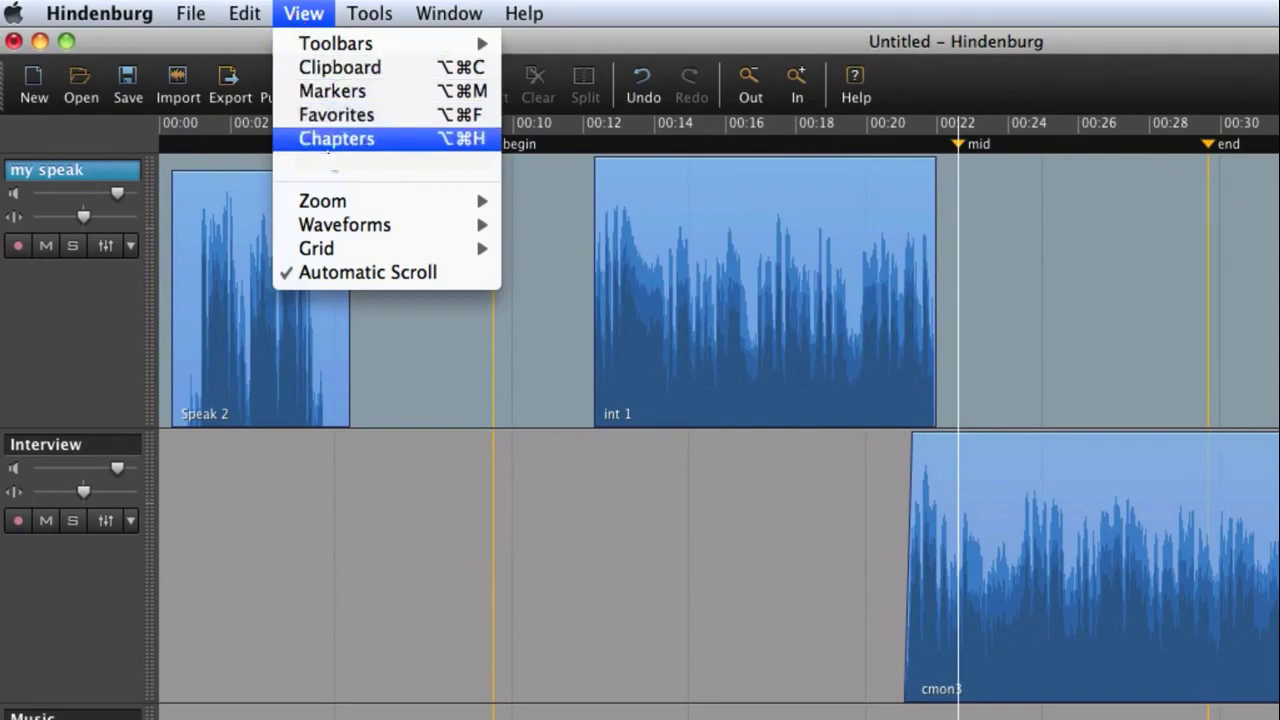
left_click(336, 139)
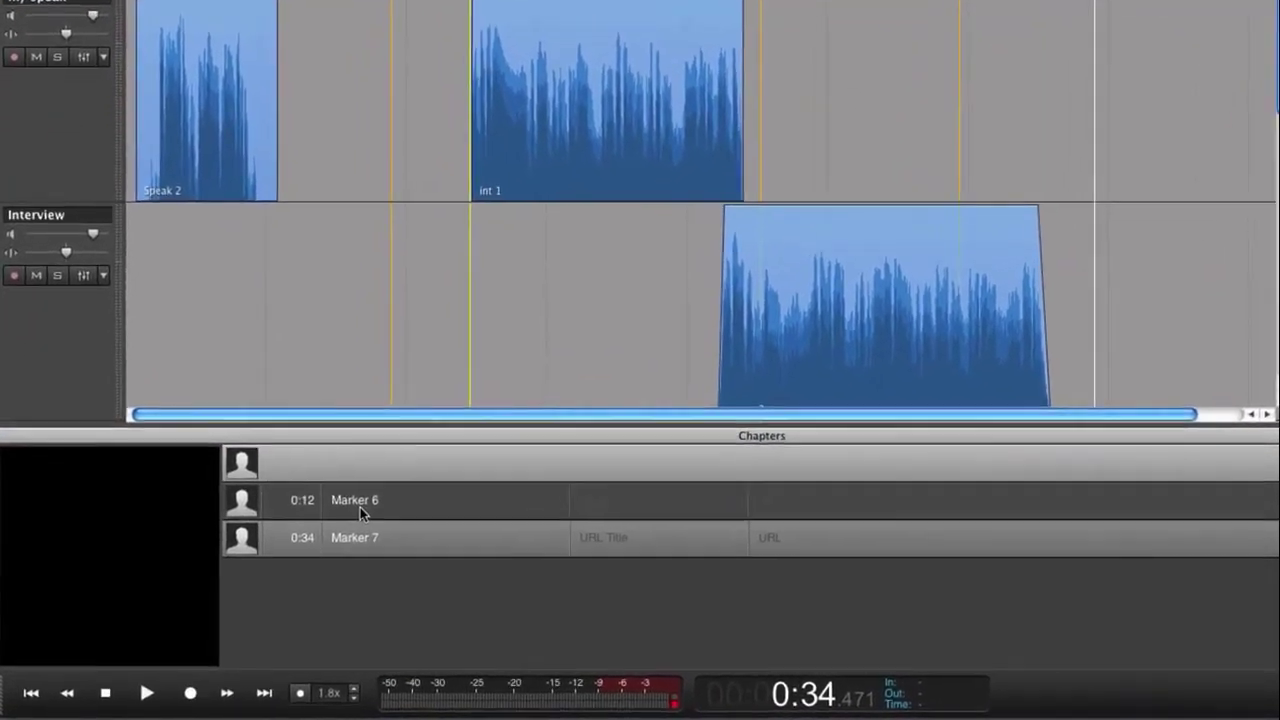
left_click(305, 538)
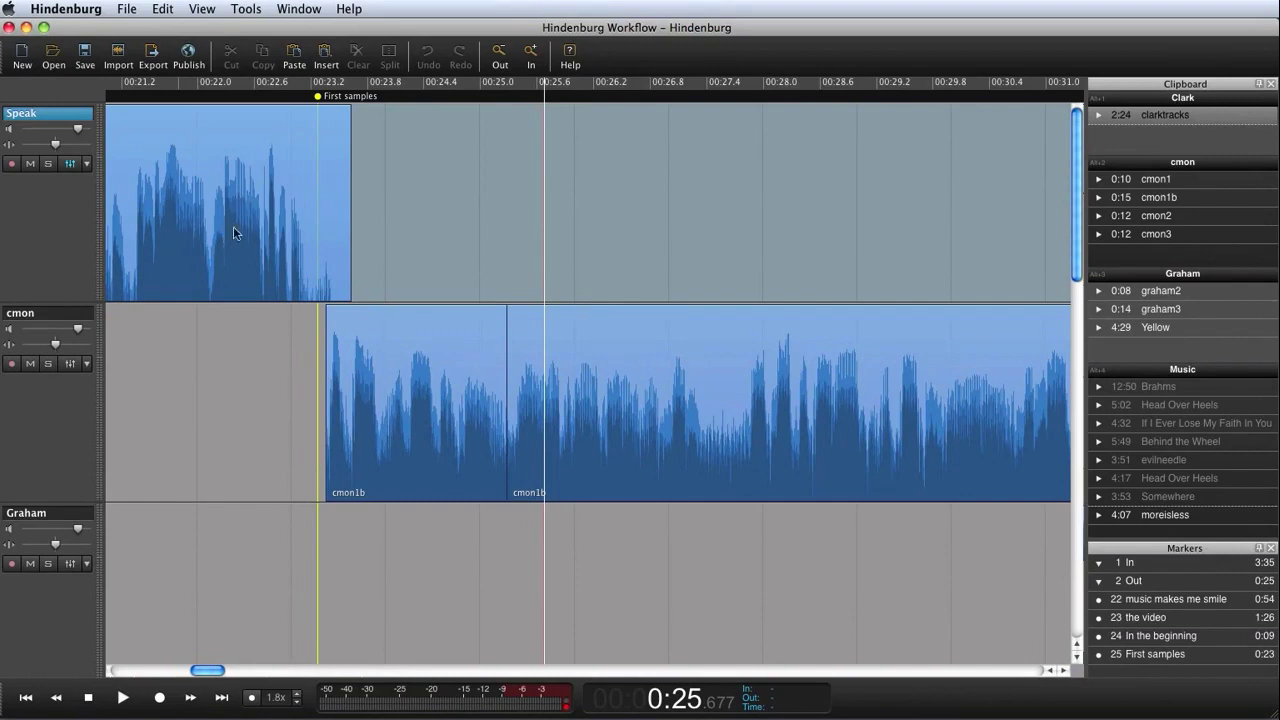
Select the first cmon1b clip and zoom with Z so it fills the timeline
left_click(423, 383)
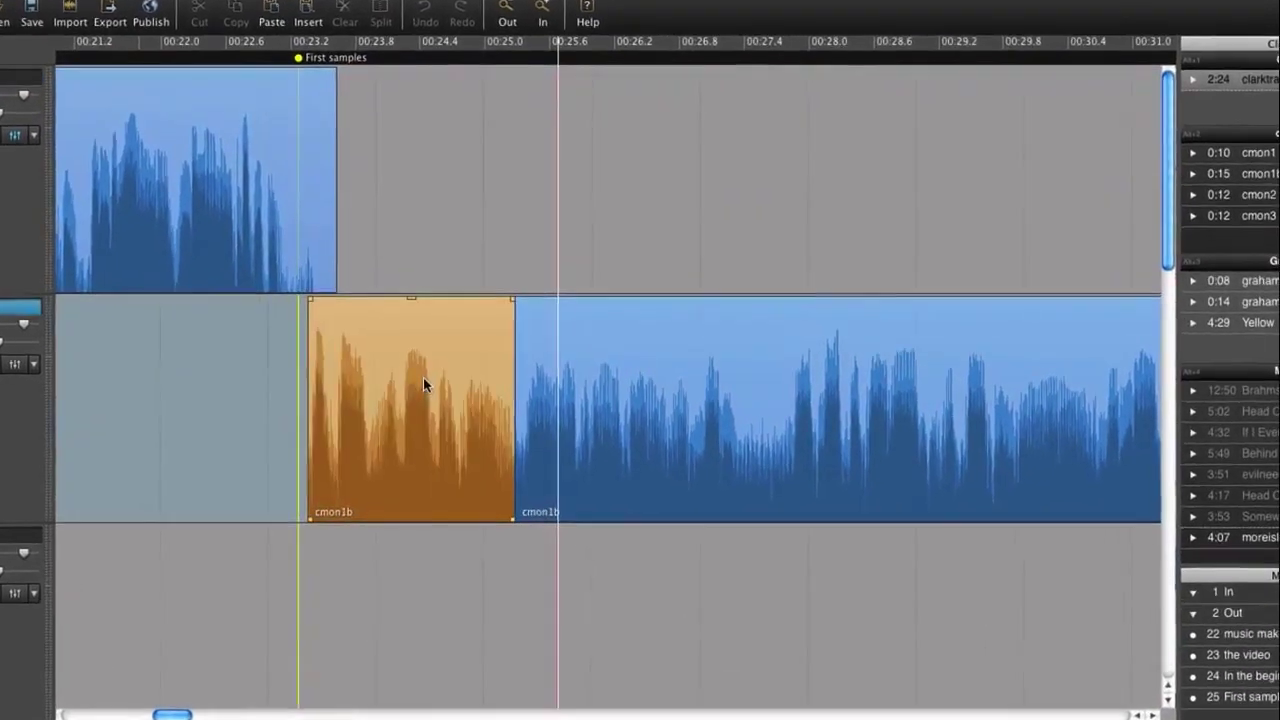
left_click(558, 383)
left_click(443, 371)
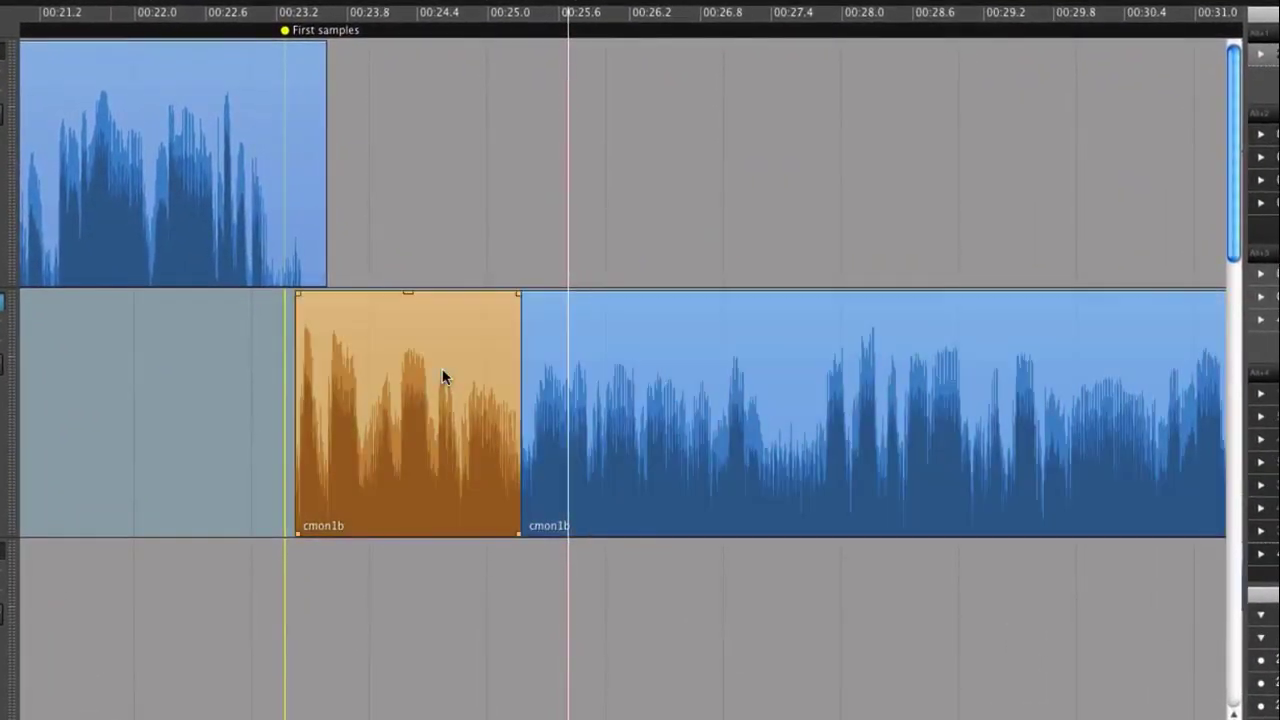
left_click(737, 429)
left_click(398, 354)
key("z")
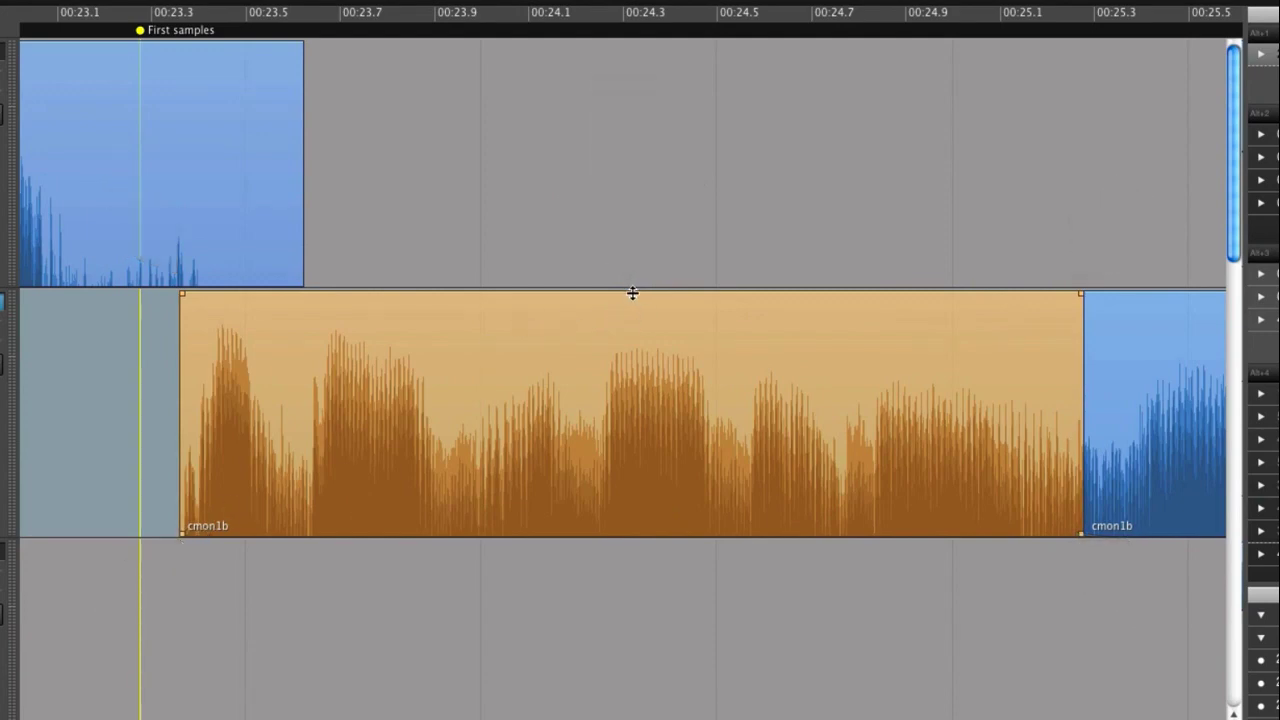
Adjust the first cmon1b clip's gain, add fade-in and fade-out, and extend its end over the next clip
mouse_move(632, 293)
left_mouse_down()
mouse_move(626, 414)
mouse_move(626, 301)
left_mouse_up()
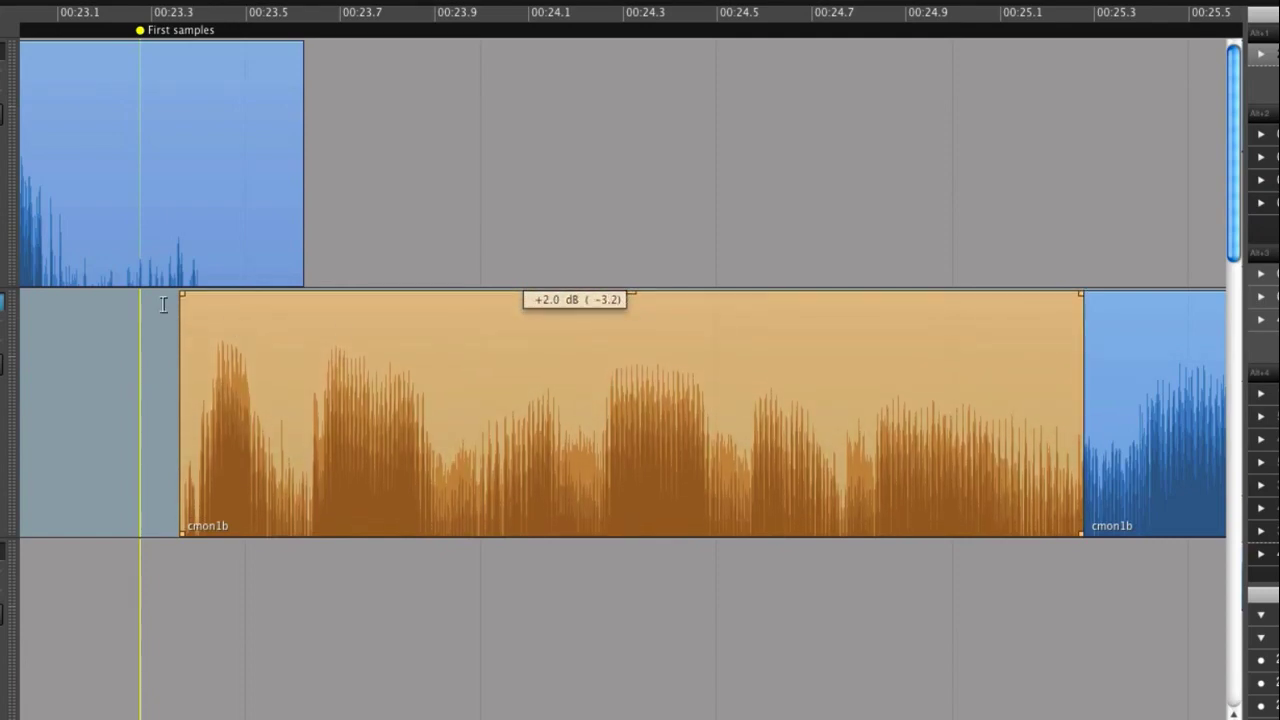
left_click_drag(184, 303, 349, 312)
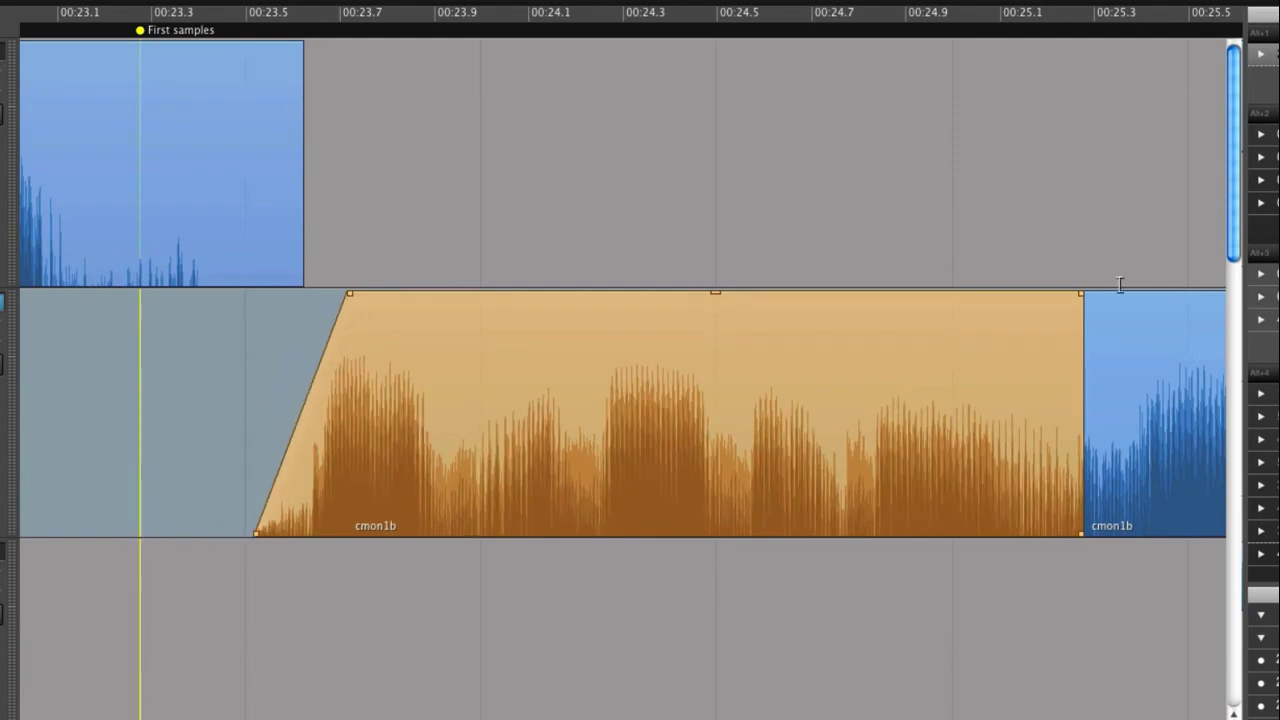
left_click_drag(1082, 297, 1007, 294)
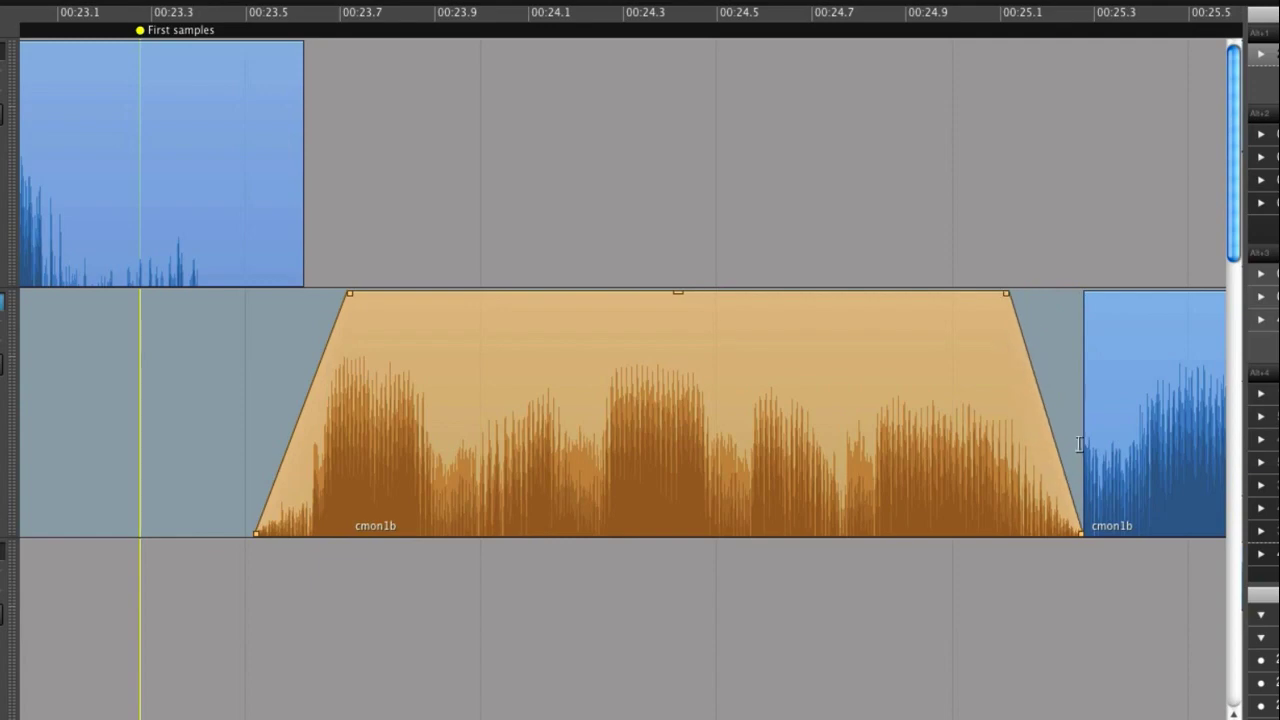
left_click_drag(1082, 537, 1200, 537)
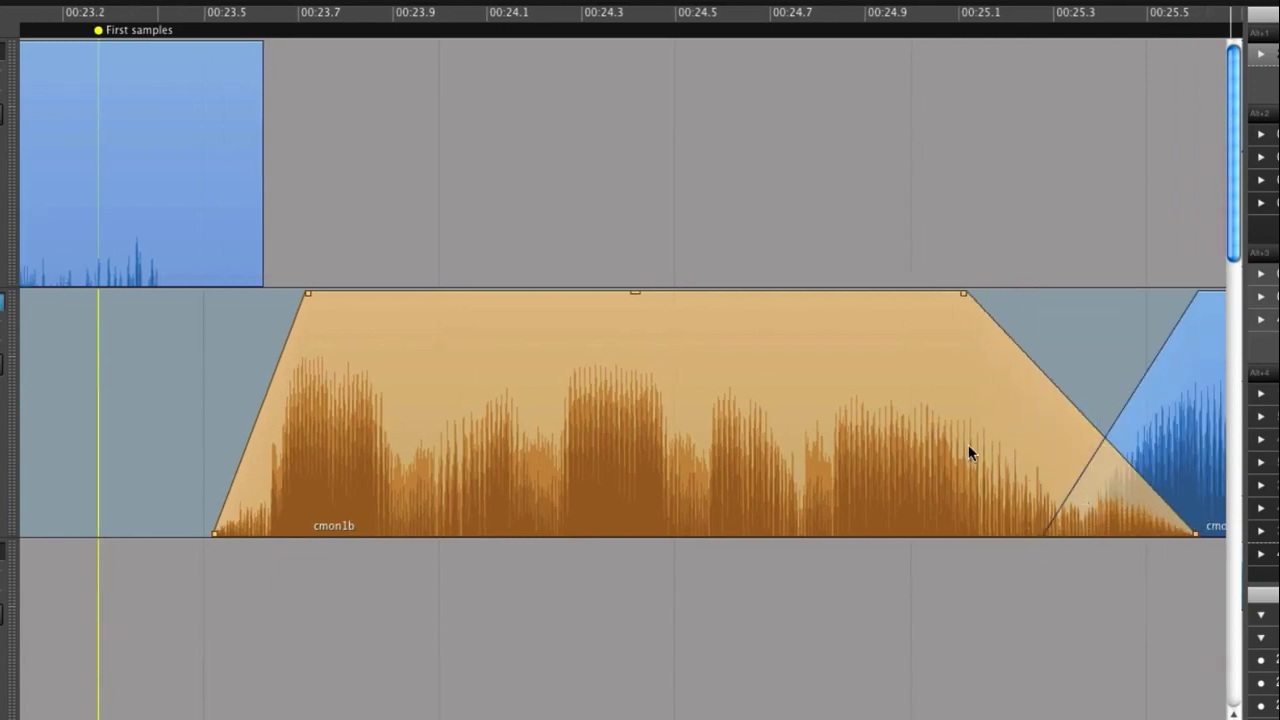
scroll(968, 444, "right", 4)
scroll(962, 446, "left", 3)
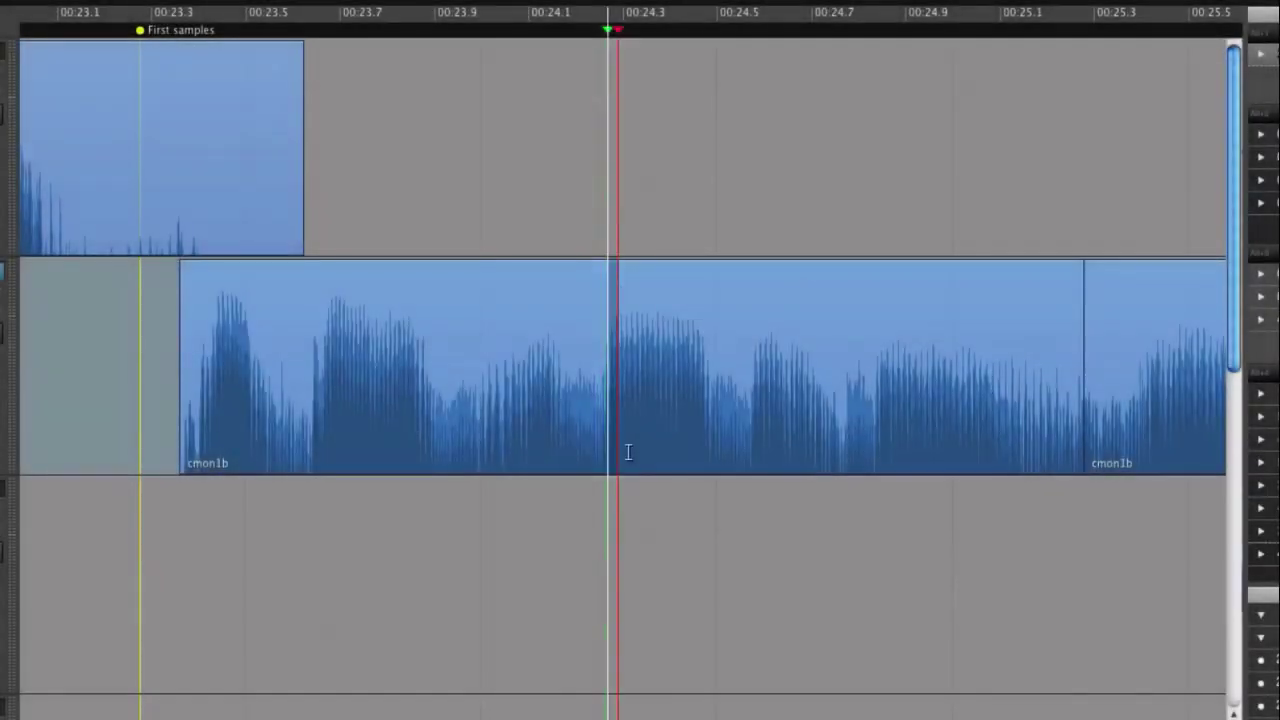
Lower the volume on a short range near 00:24.3, then undo the dip to restore a flat level
left_click_drag(620, 451, 720, 453)
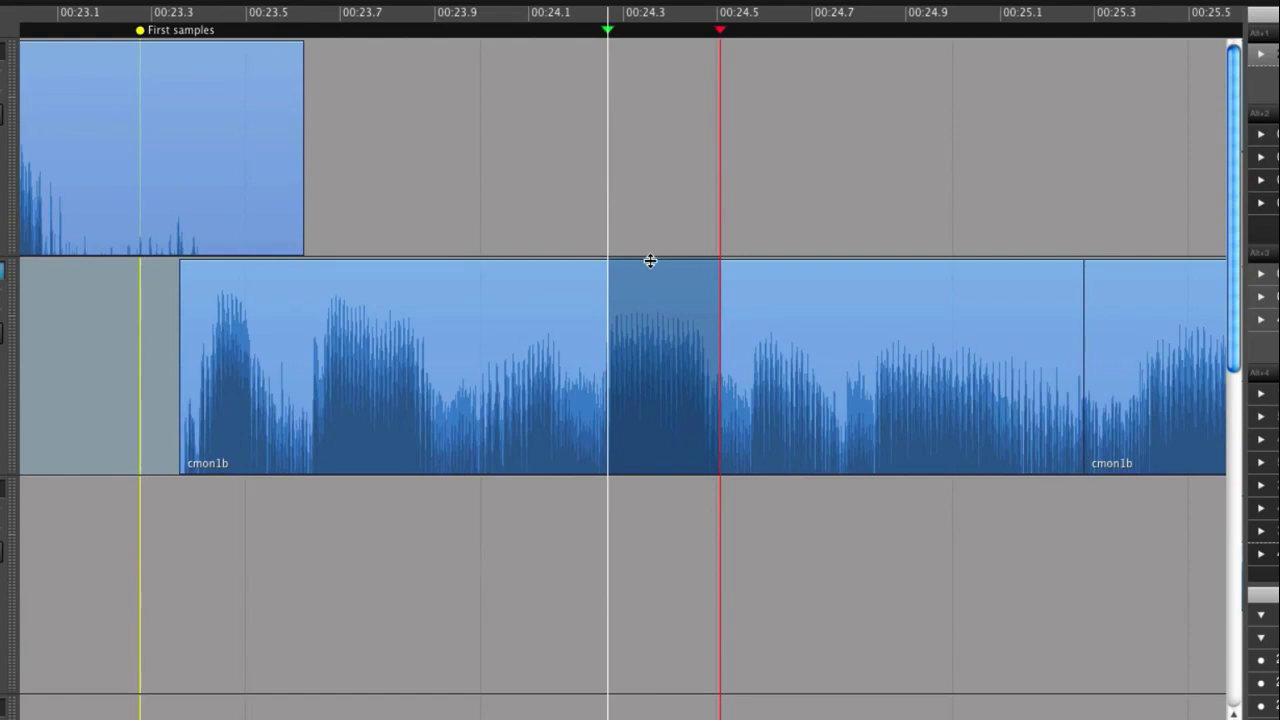
left_click_drag(650, 261, 645, 306)
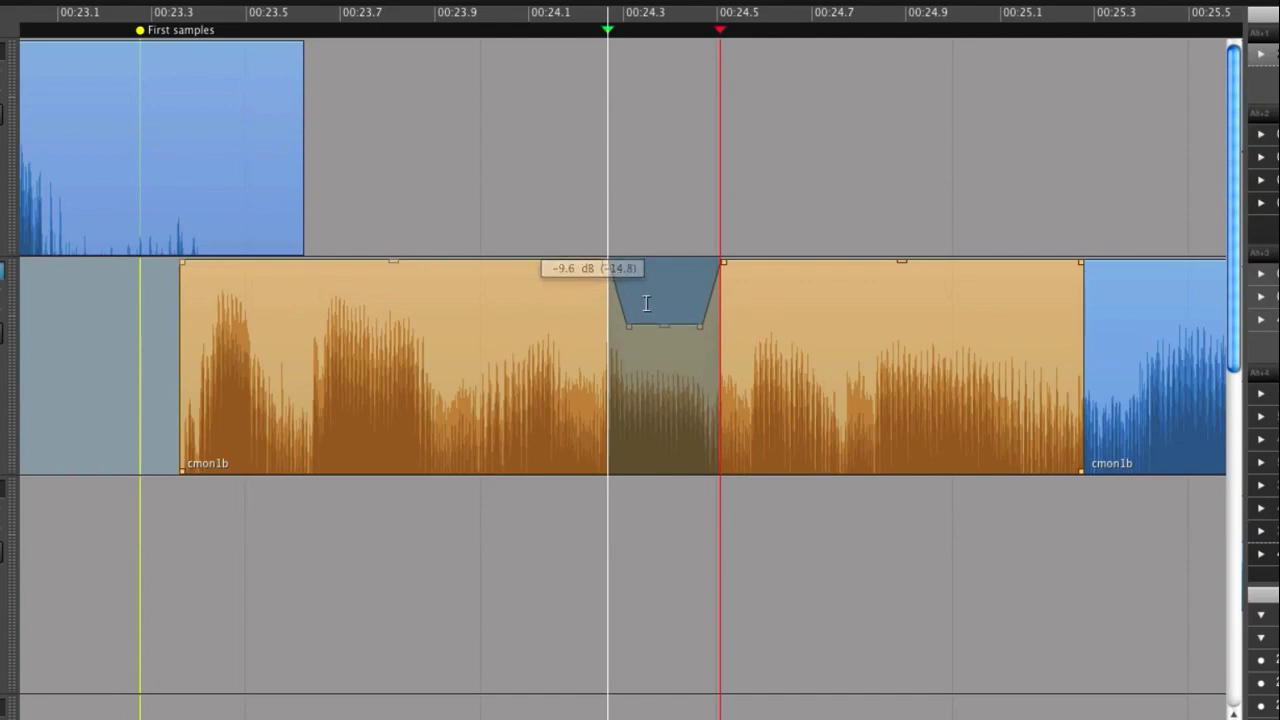
left_click(646, 303)
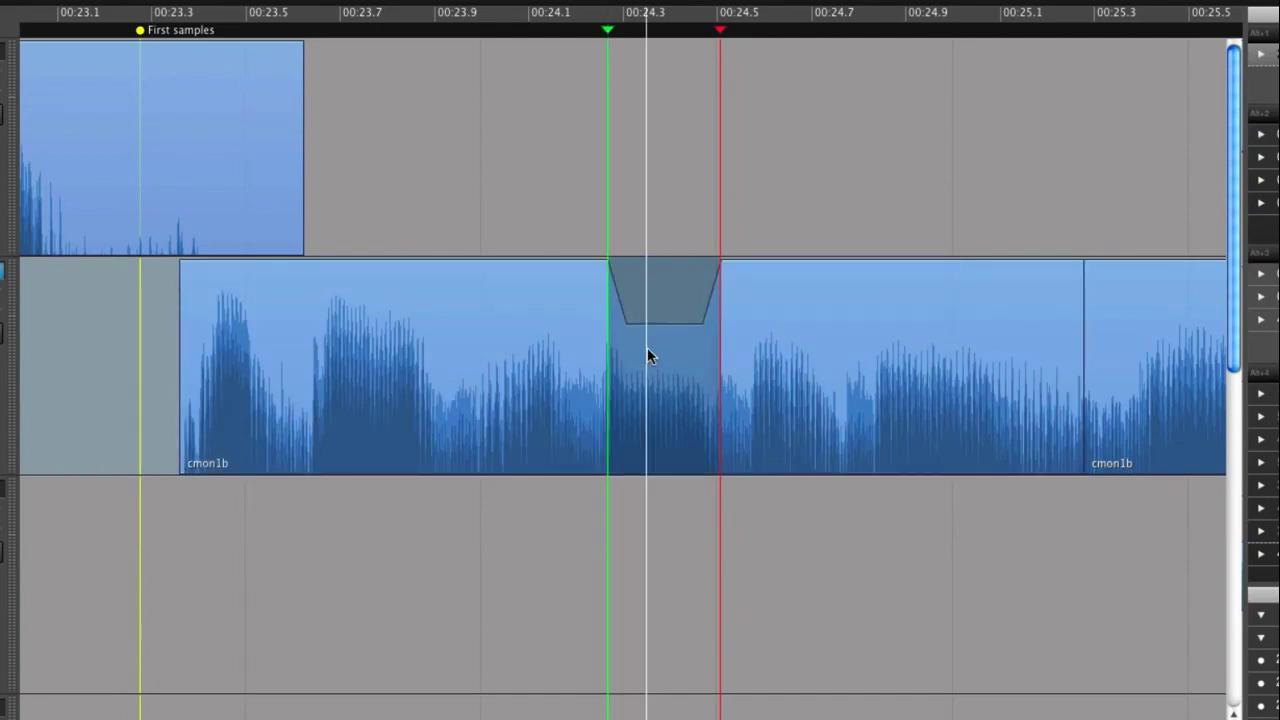
left_click(647, 350)
left_click(611, 320)
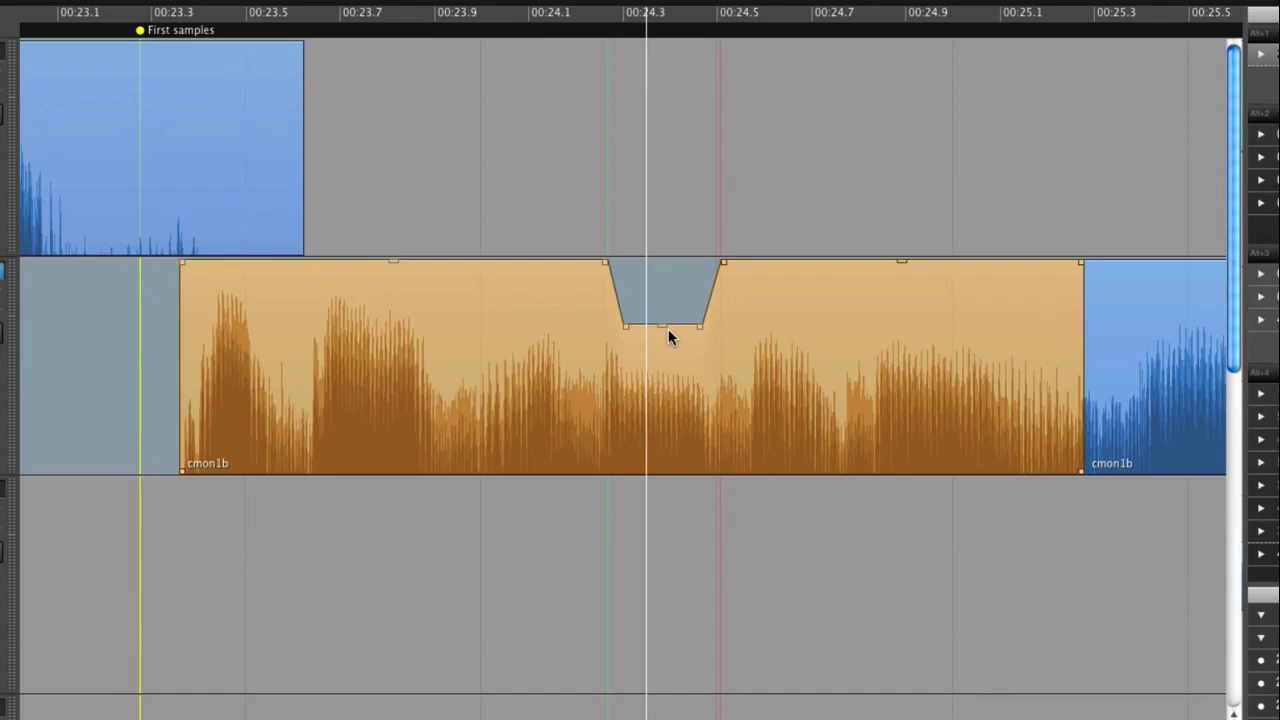
key("super+z")
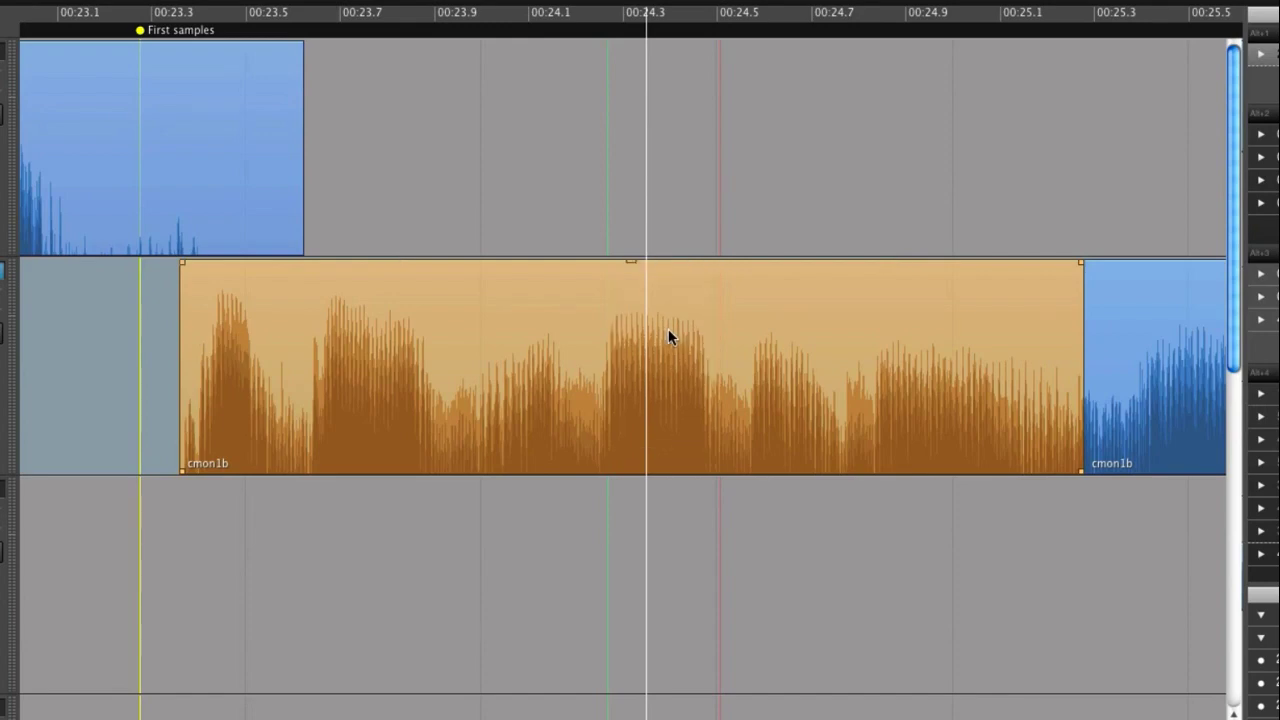
Delete the 00:24.2–00:24.45 range from the first cmon1b clip
left_click(597, 457)
left_click_drag(601, 457, 718, 455)
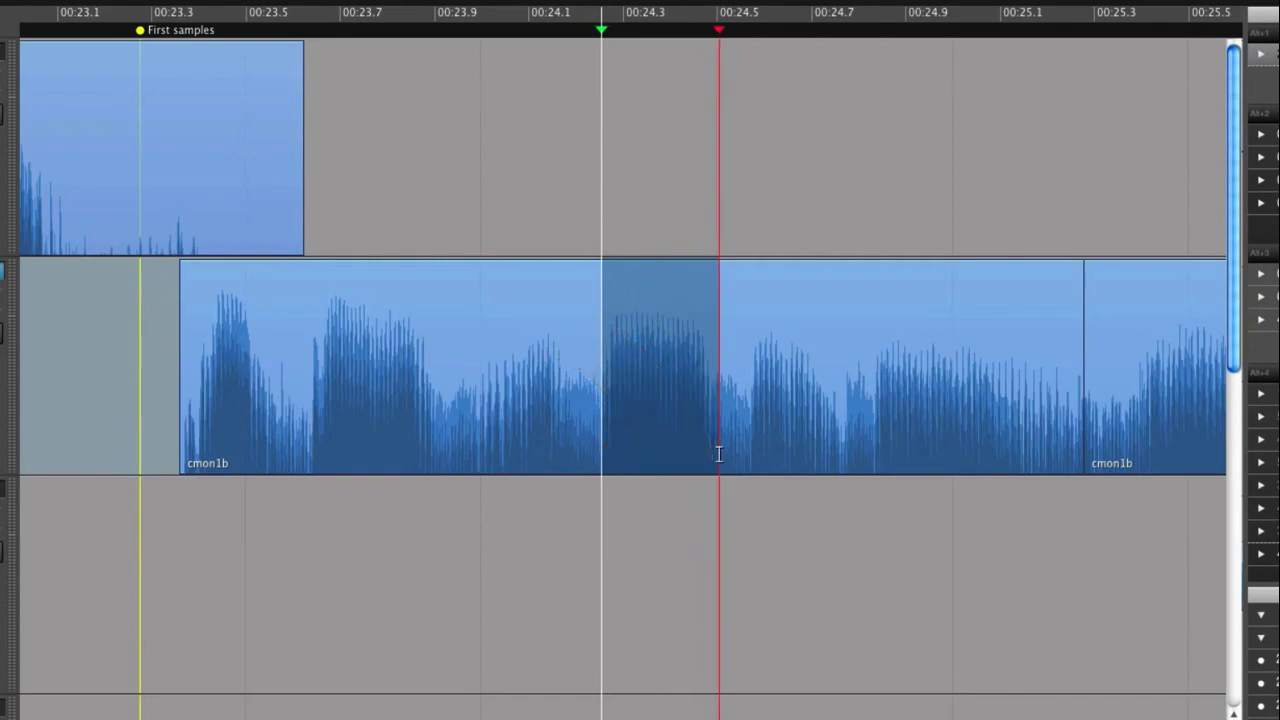
key("Delete")
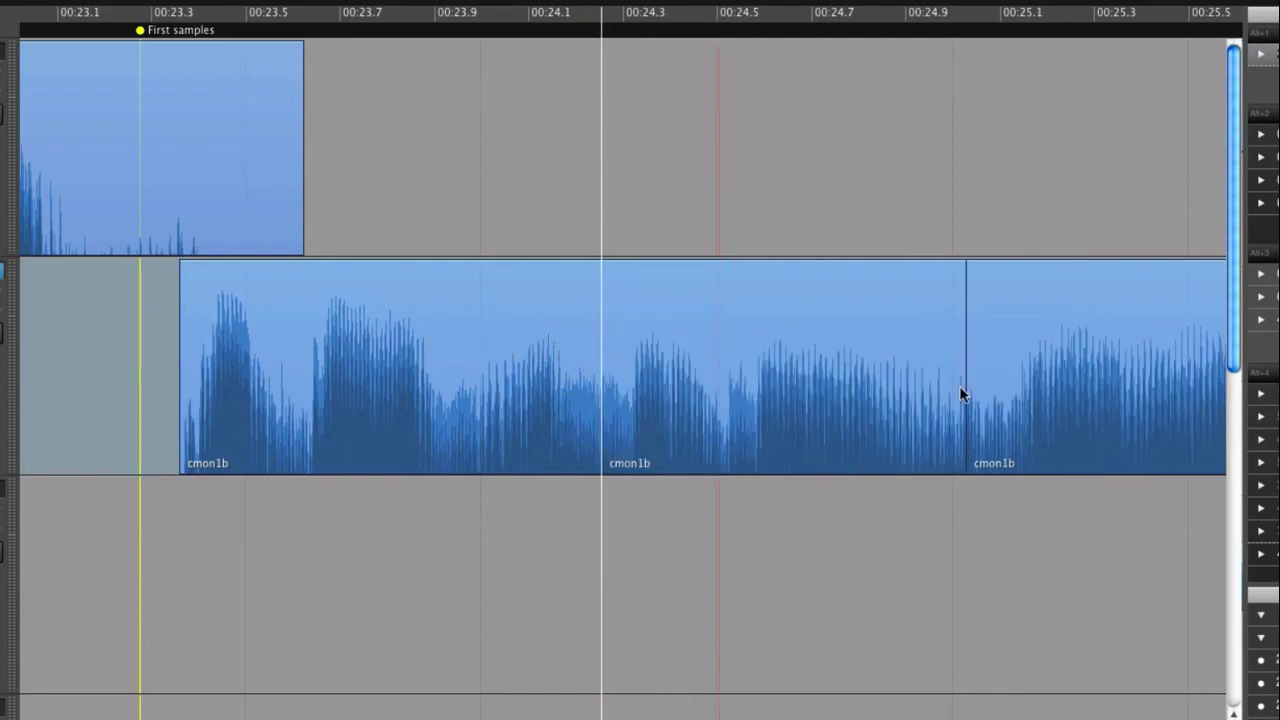
Reselect 00:24.2–00:24.5 on the middle cmon1b piece and clear it, leaving an empty gap
left_click(755, 383)
left_click(541, 374)
left_click(704, 370)
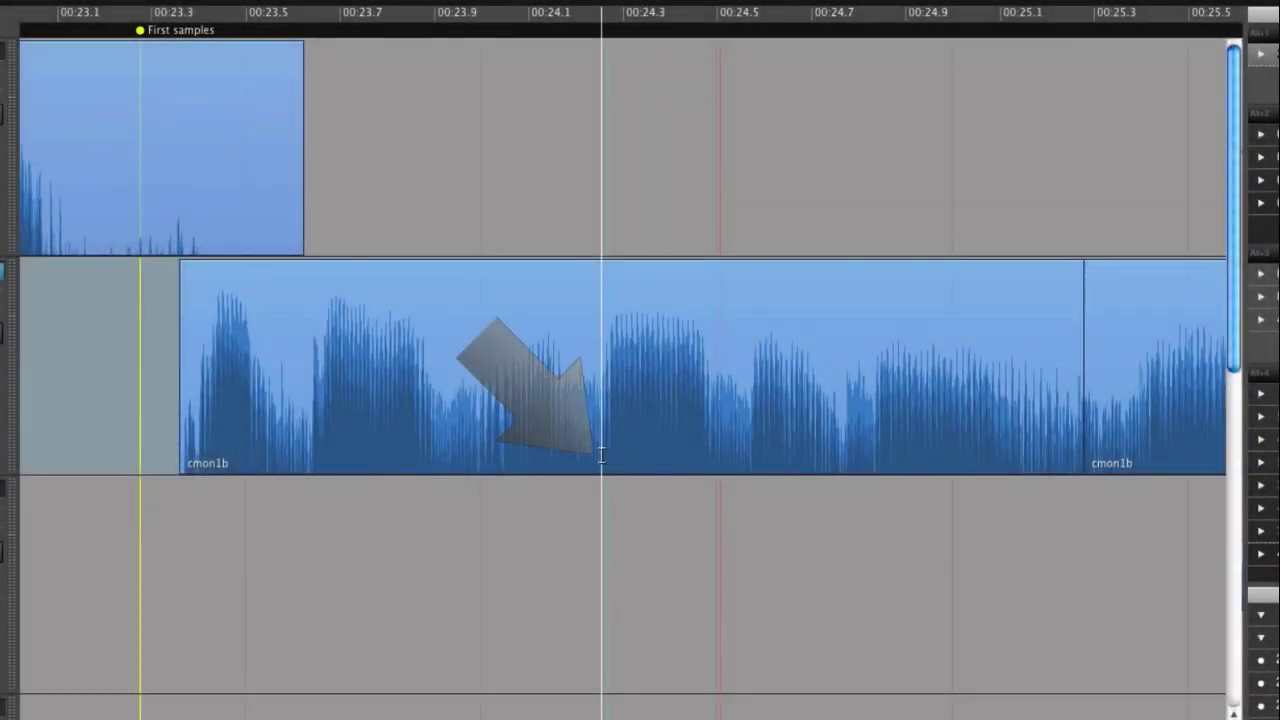
left_click_drag(601, 455, 718, 455)
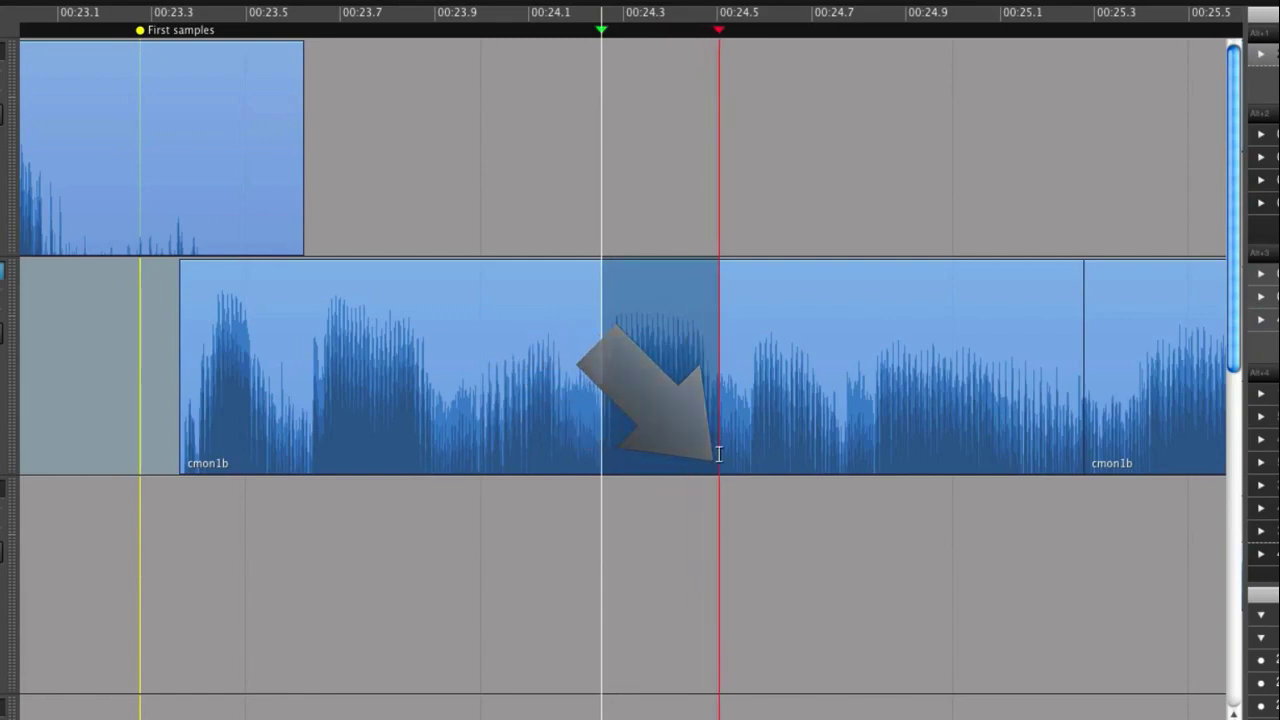
key("Delete")
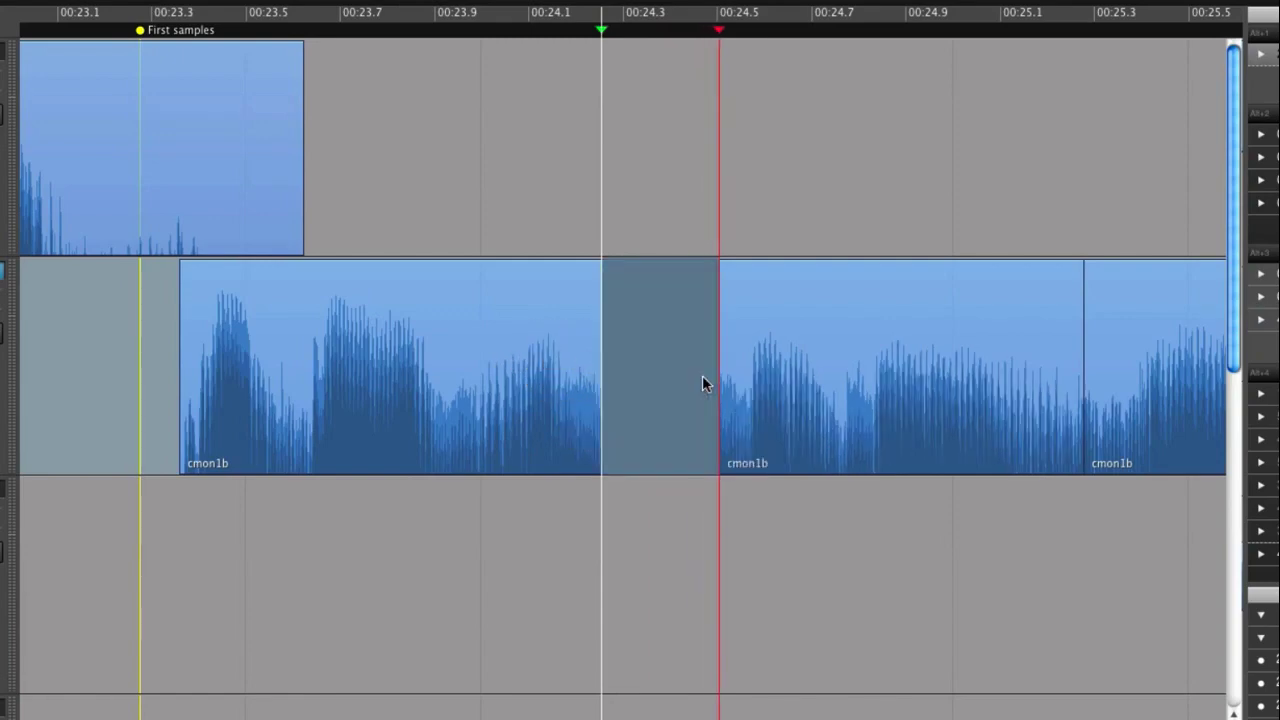
Split cmon1b at 00:24.2 and 00:24.45, then select each of the three resulting pieces to confirm them
left_click(695, 377)
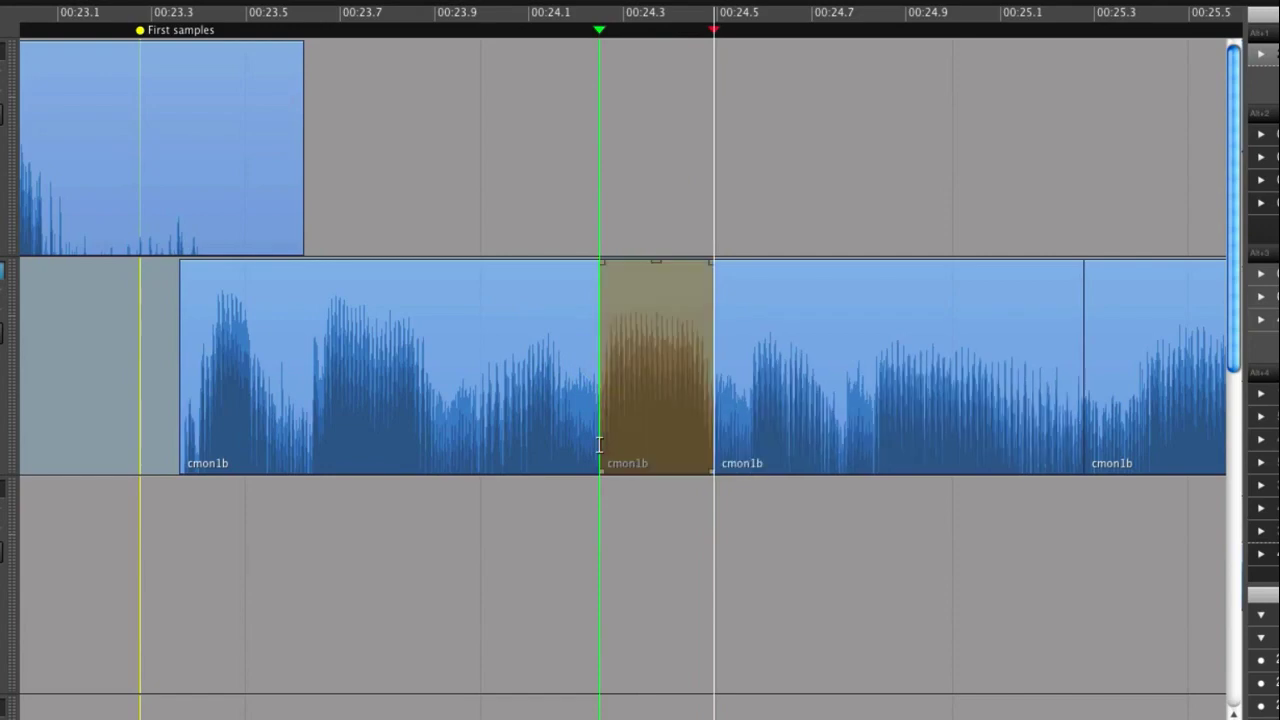
left_click(626, 306)
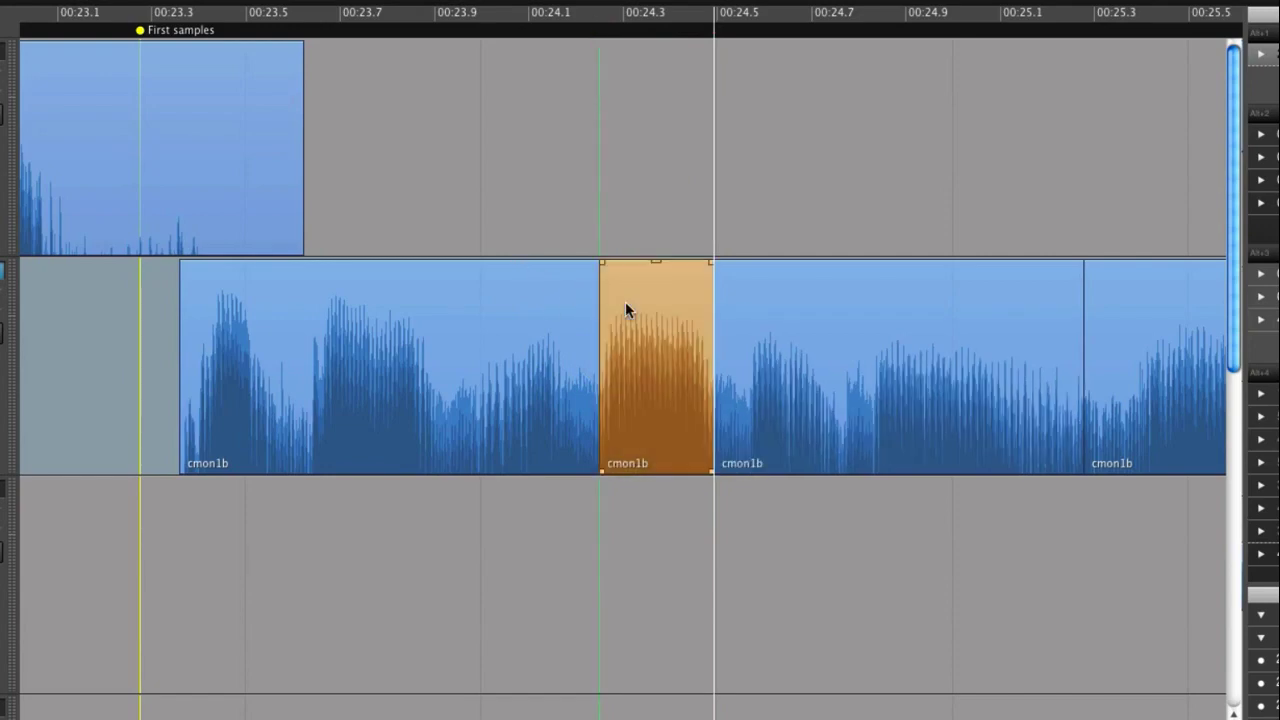
left_click(531, 318)
left_click(674, 318)
left_click(757, 318)
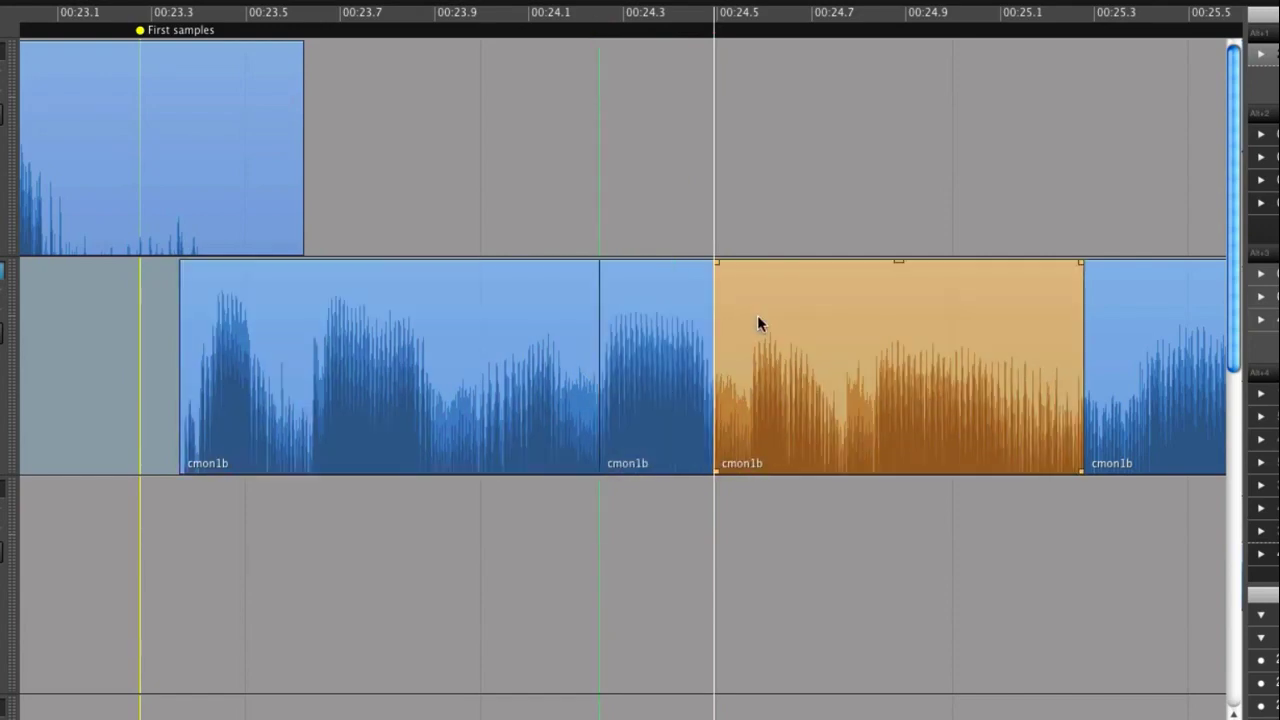
left_click(680, 330)
left_click(569, 324)
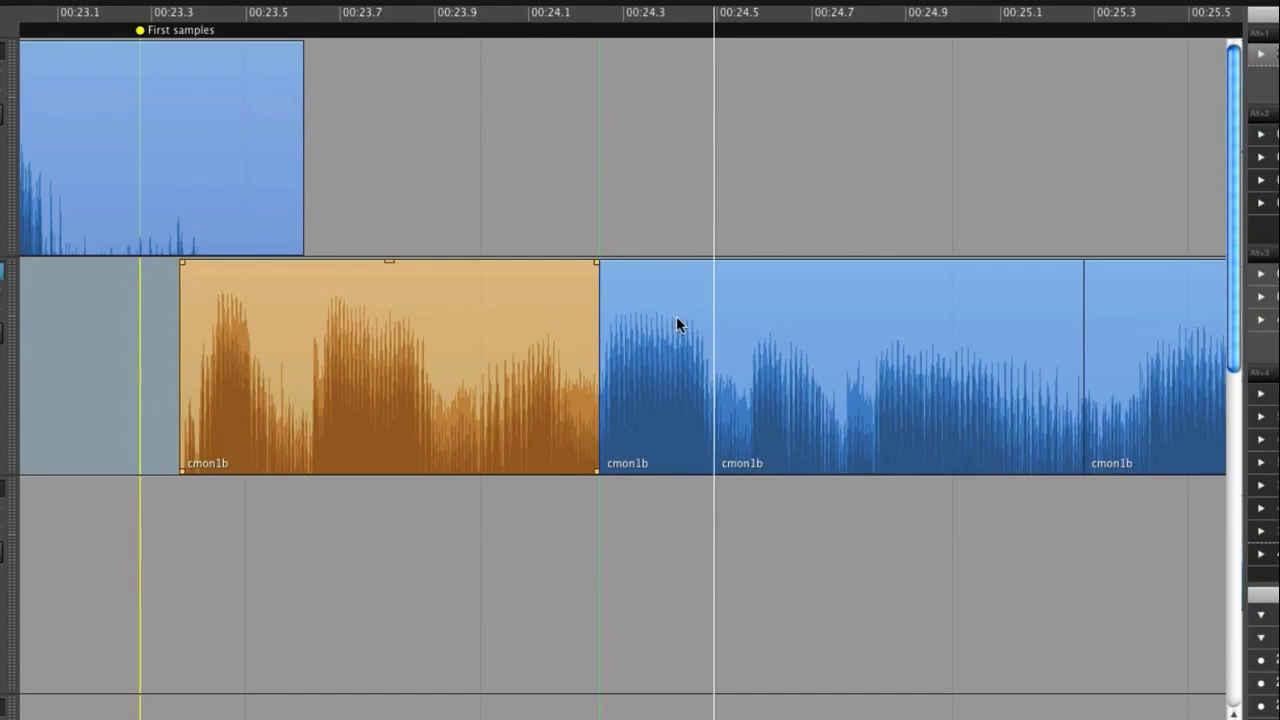
left_click(671, 316)
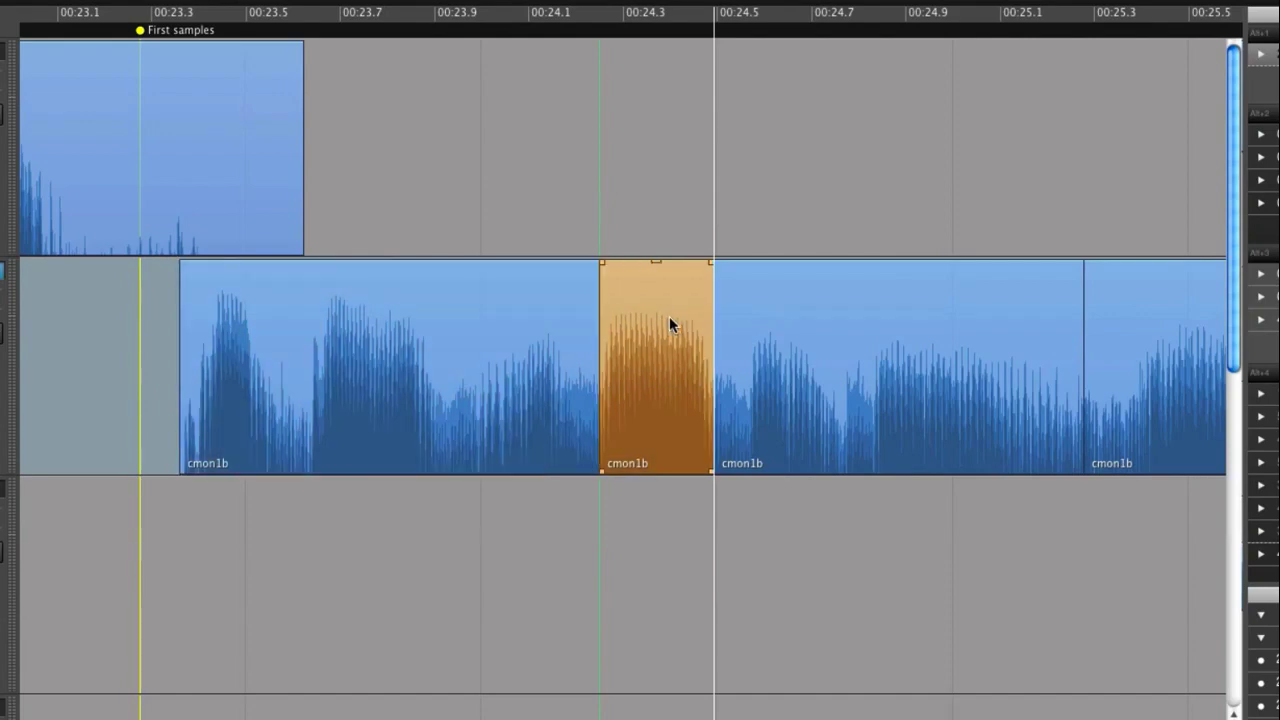